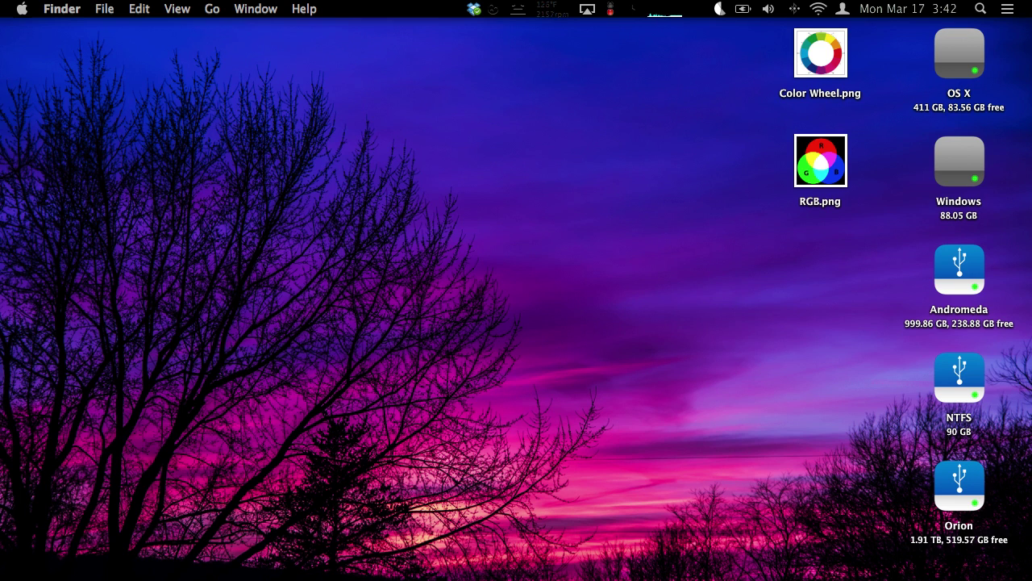
Switch to the App Store, view the Microsoft OneNote page and return to the desktop
mouse_move(471, 537)
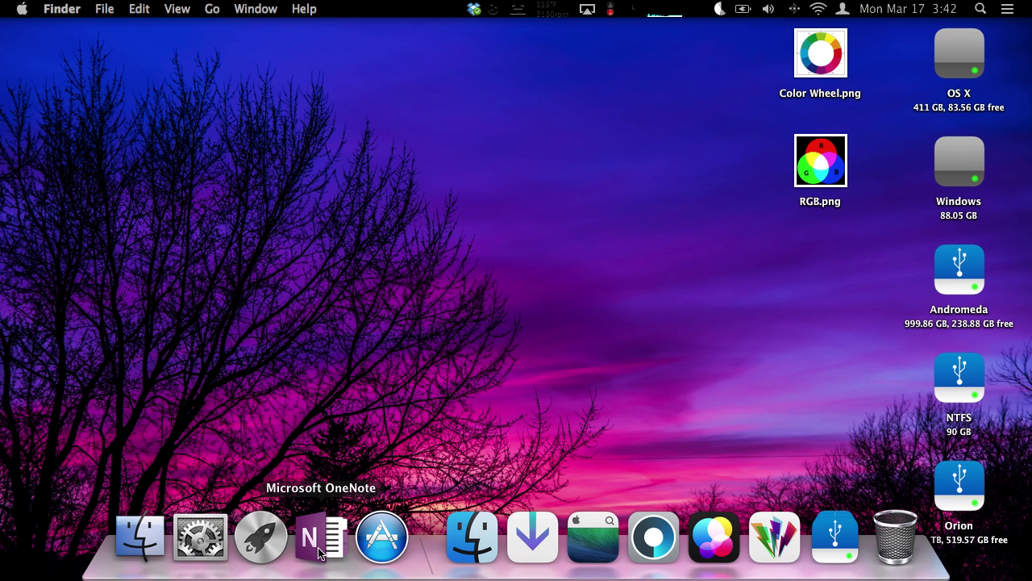
click(382, 536)
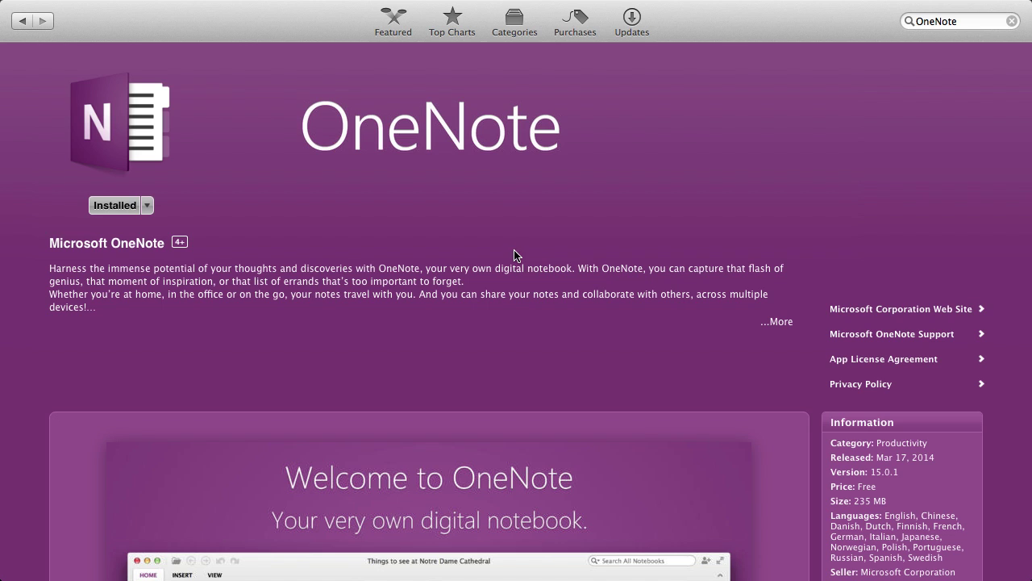
mouse_move(200, 5)
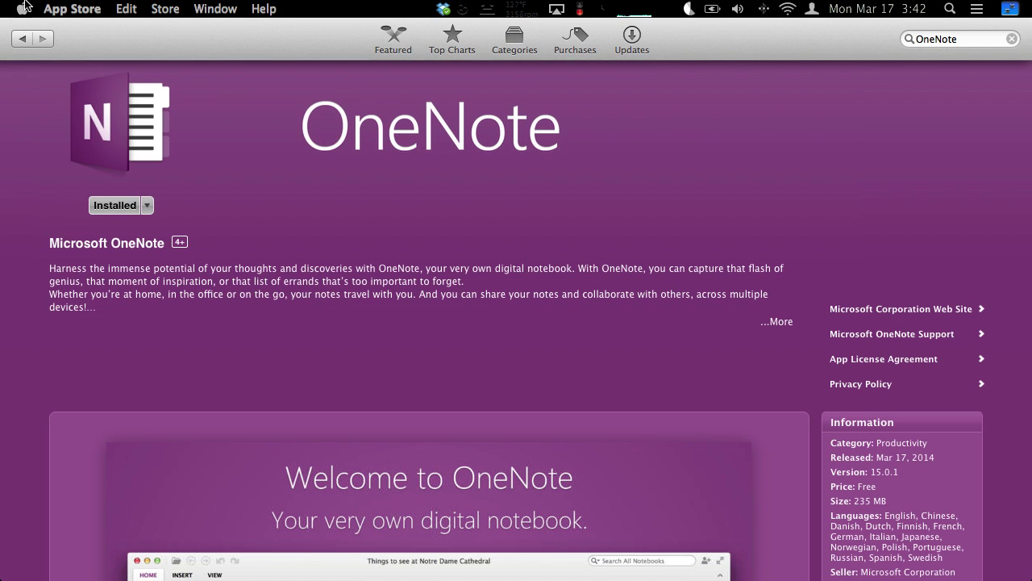
click(21, 8)
click(509, 241)
key(ctrl+Left)
Launch Microsoft OneNote and activate the Microsoft account field of the sign-in form
mouse_move(202, 564)
click(343, 548)
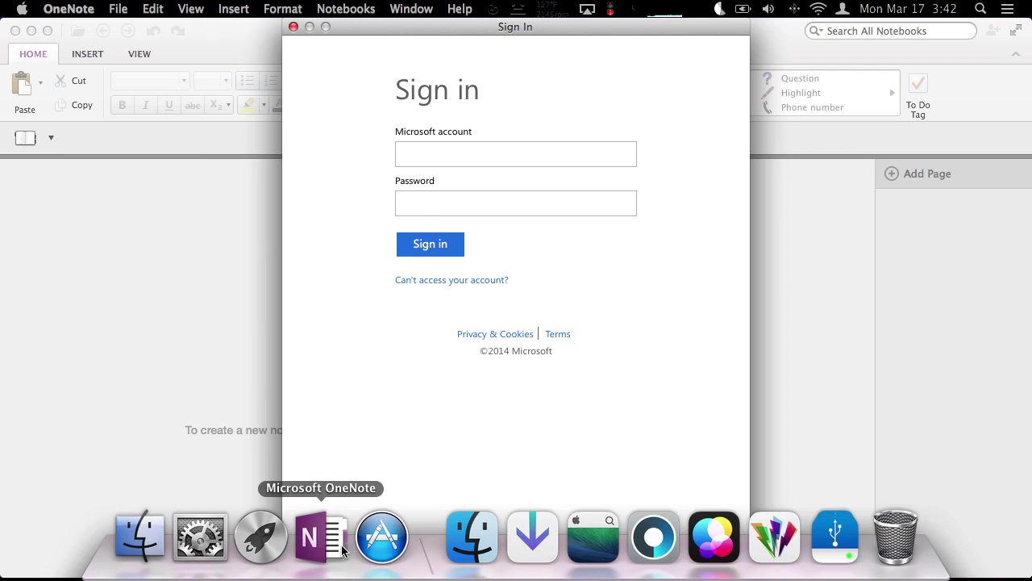
click(479, 145)
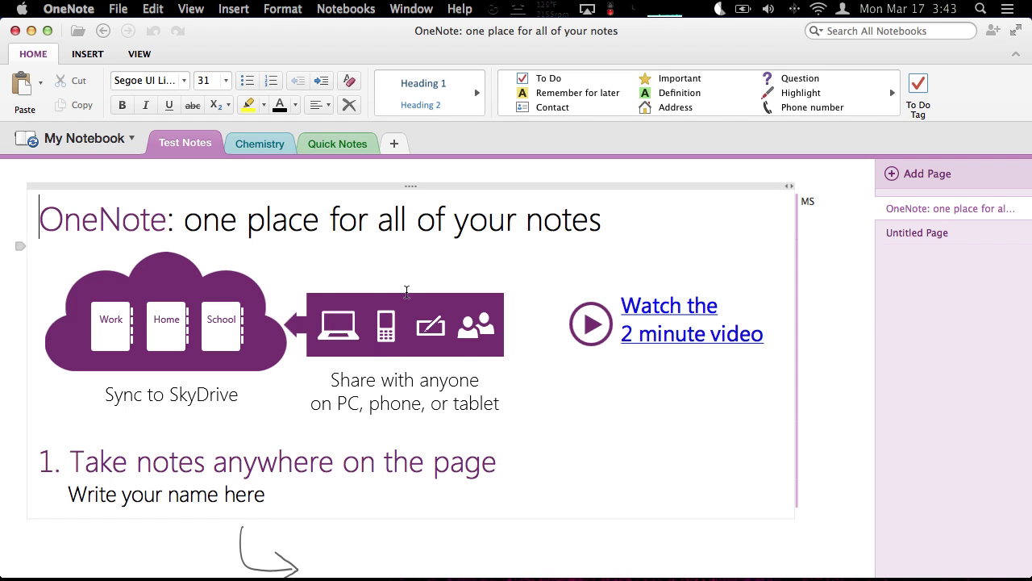
Look through the pages of the Test Notes, Chemistry and Quick Notes sections, and return to Test Notes
scroll(406, 292, down, 5)
scroll(405, 293, down, 10)
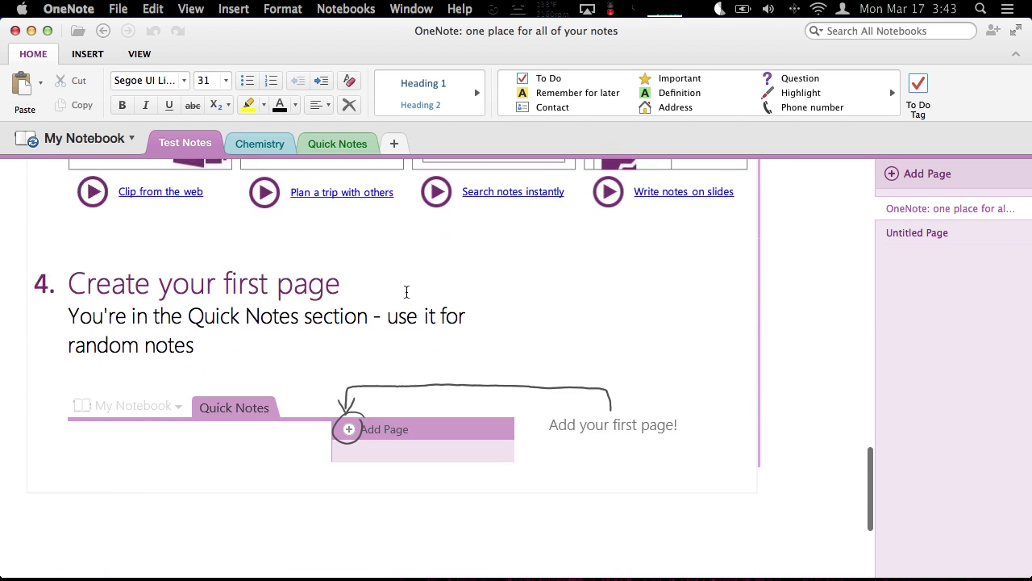
scroll(406, 292, up, 20)
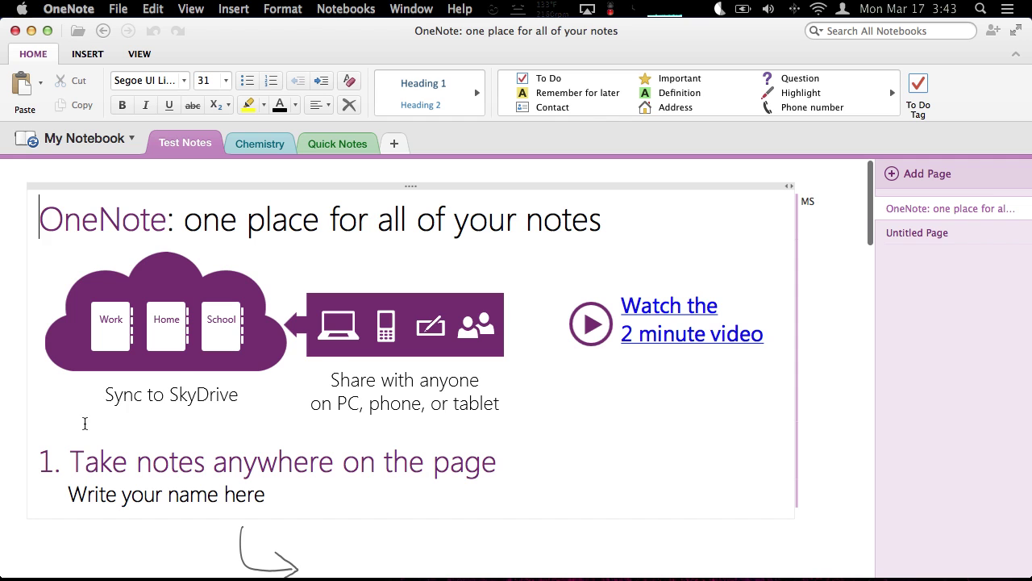
scroll(345, 279, down, 5)
scroll(345, 279, up, 5)
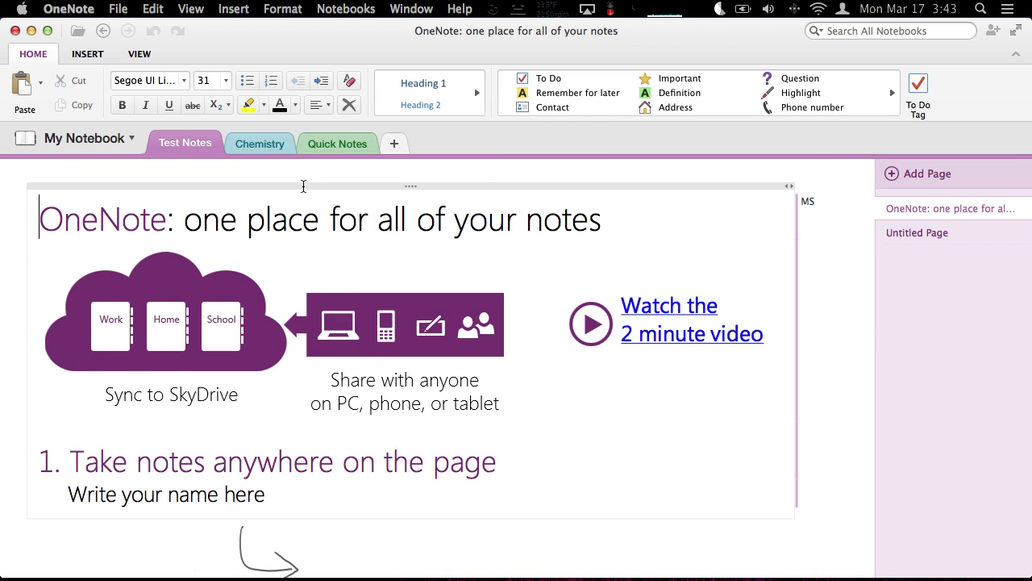
click(260, 141)
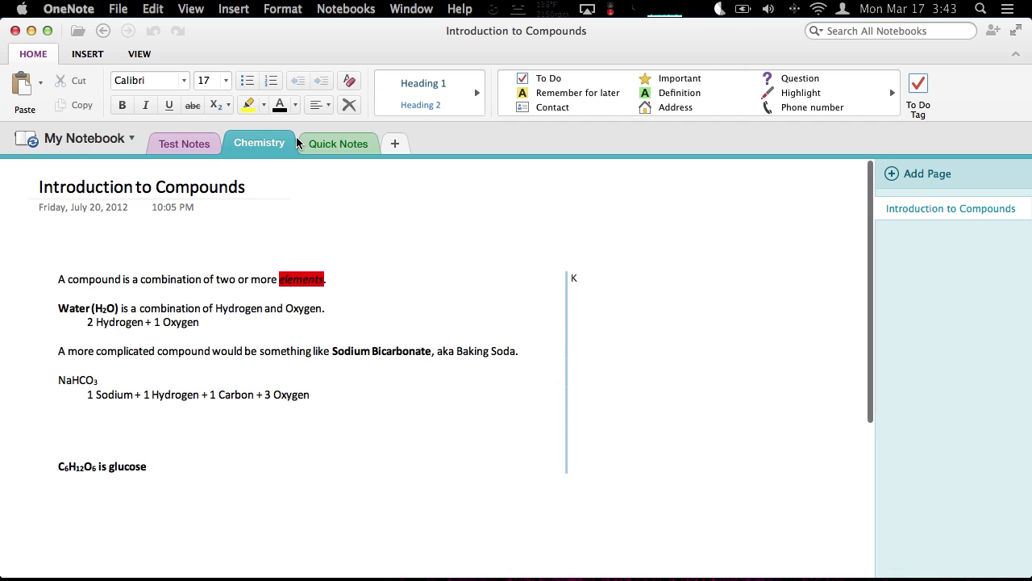
click(342, 140)
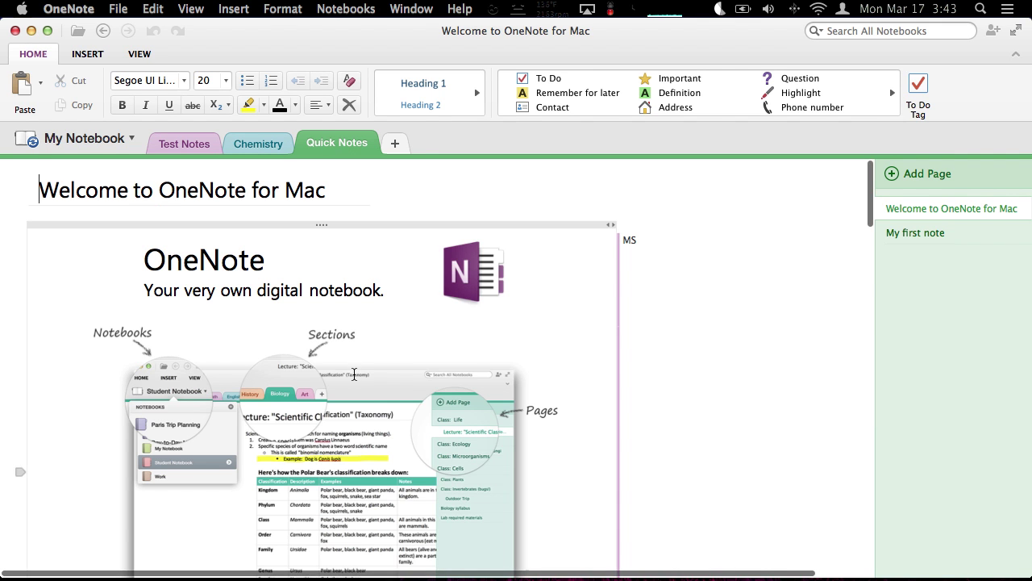
scroll(353, 374, down, 5)
scroll(353, 374, down, 10)
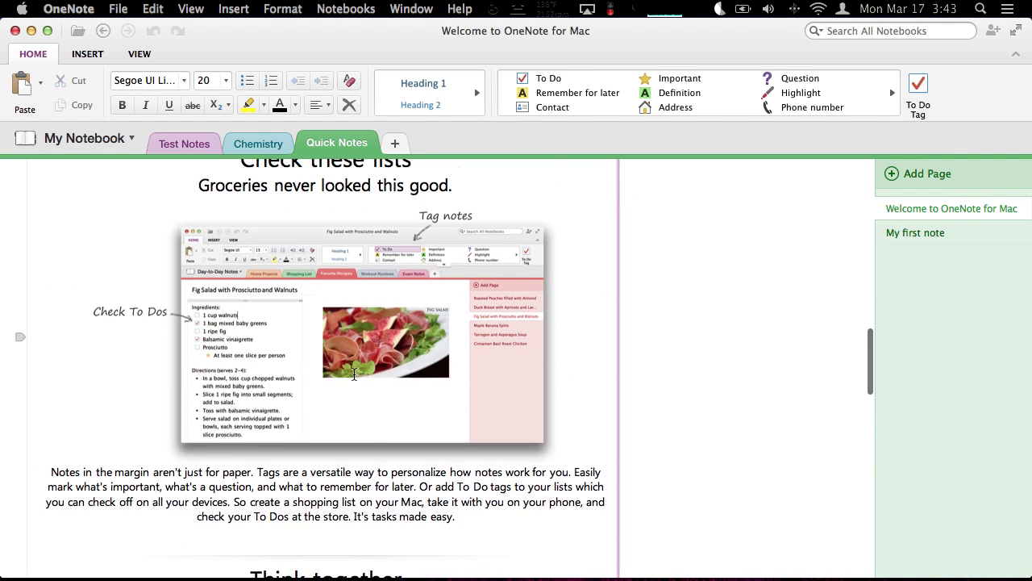
scroll(354, 373, down, 5)
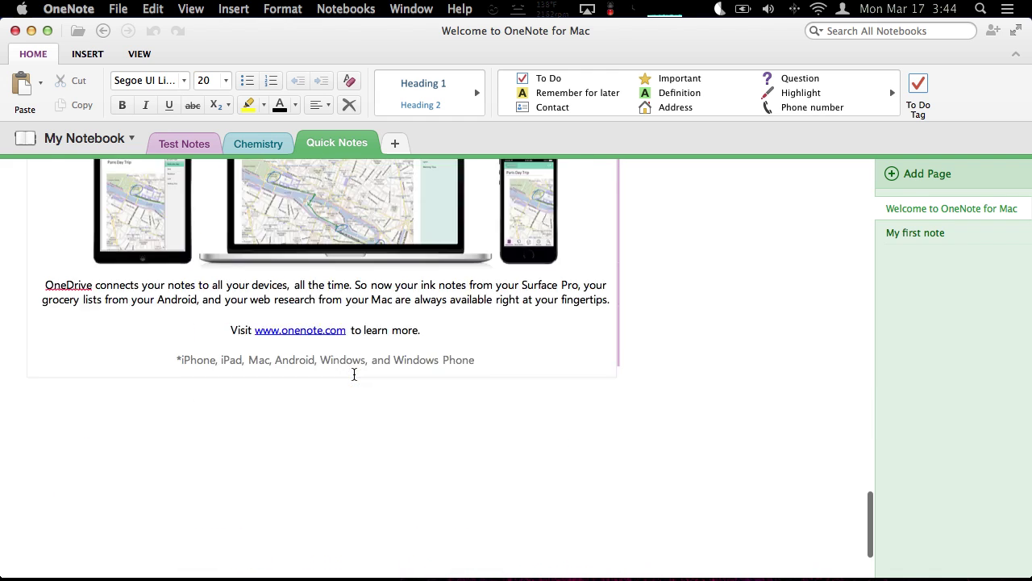
scroll(354, 374, up, 20)
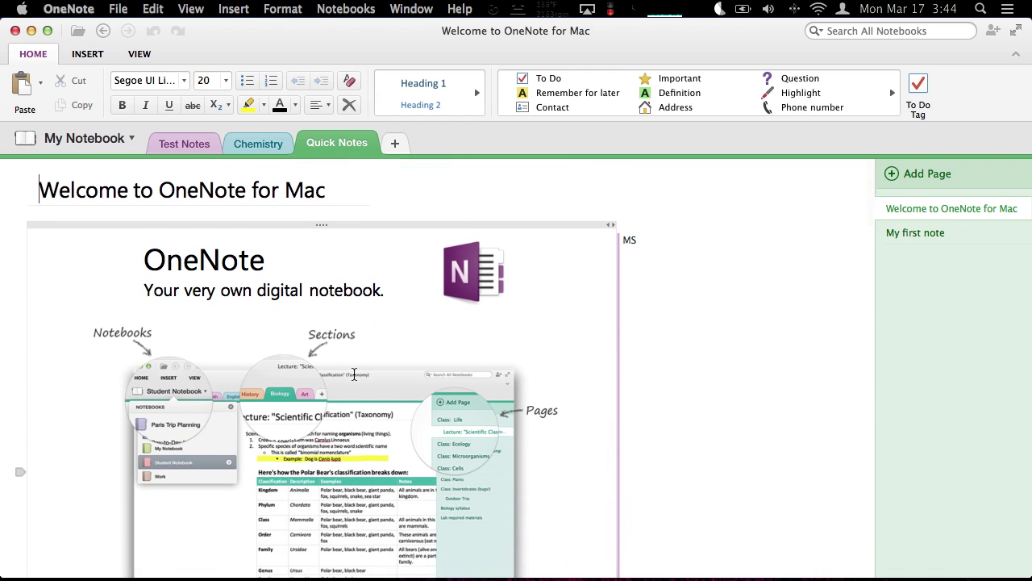
click(176, 143)
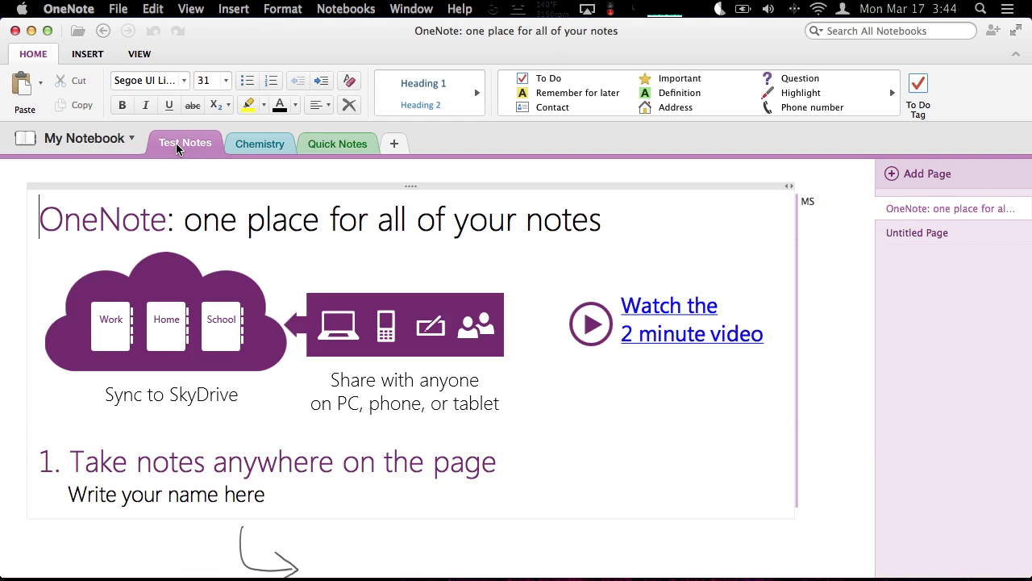
Show the notebook full screen and add a new section named Color Theory
click(1018, 31)
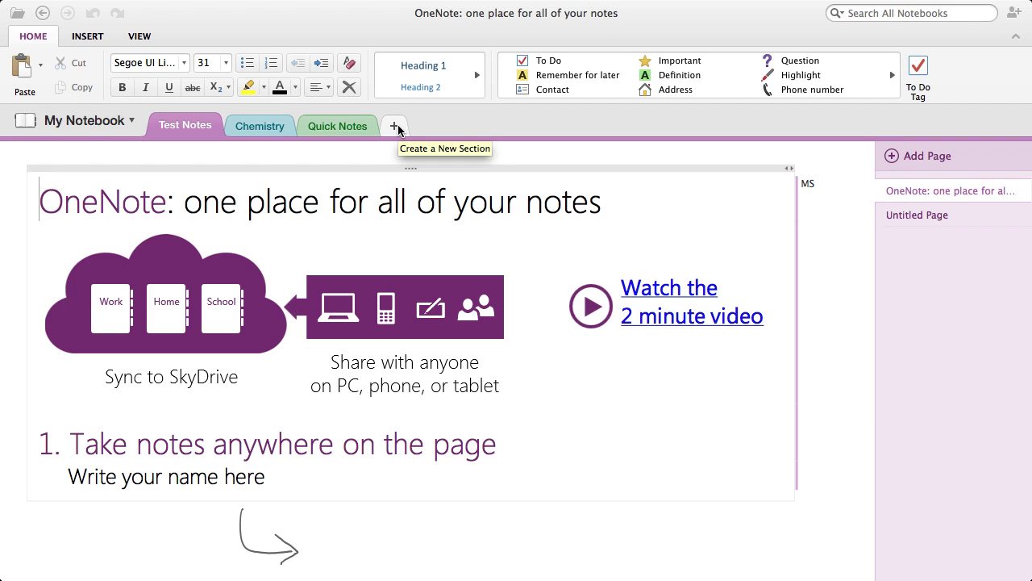
click(395, 127)
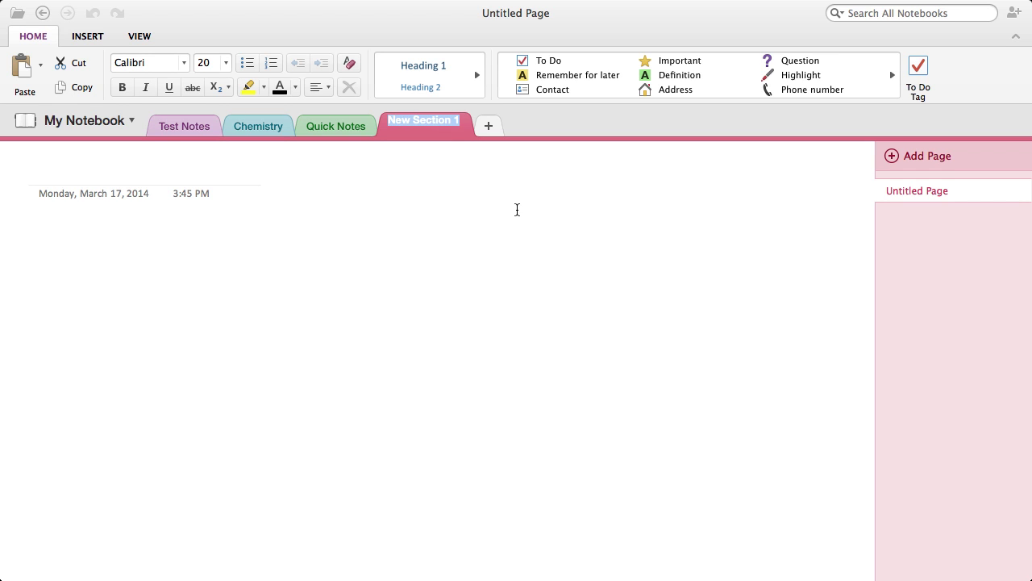
text(Color Theory)
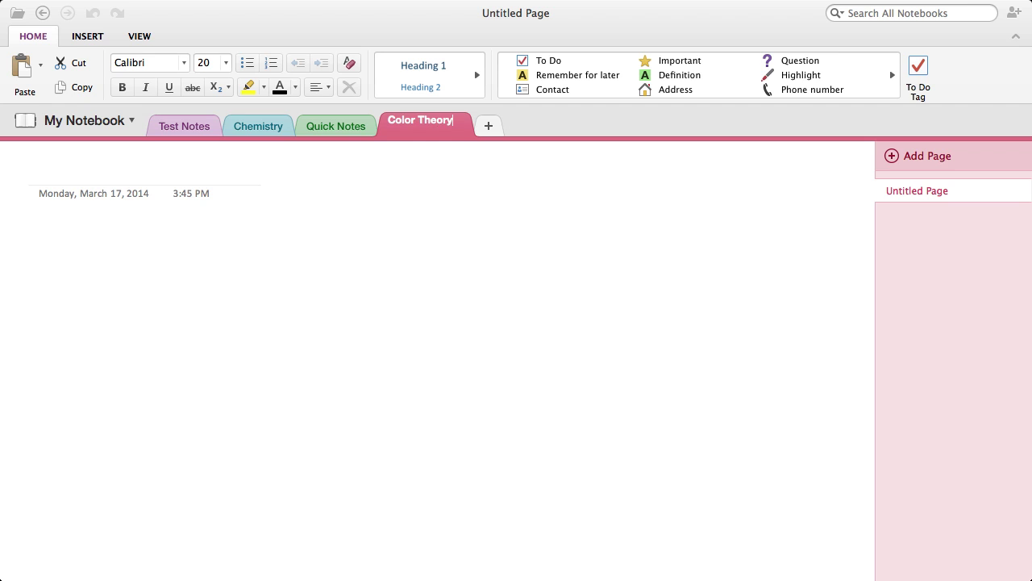
key(Return)
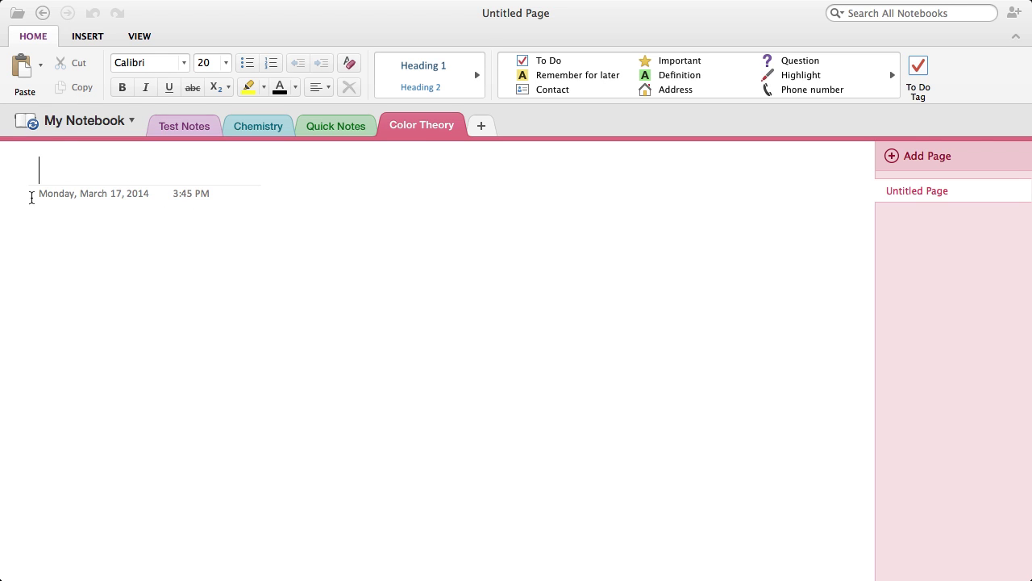
Title the new section's untitled page "Color Theory 101"
click(102, 195)
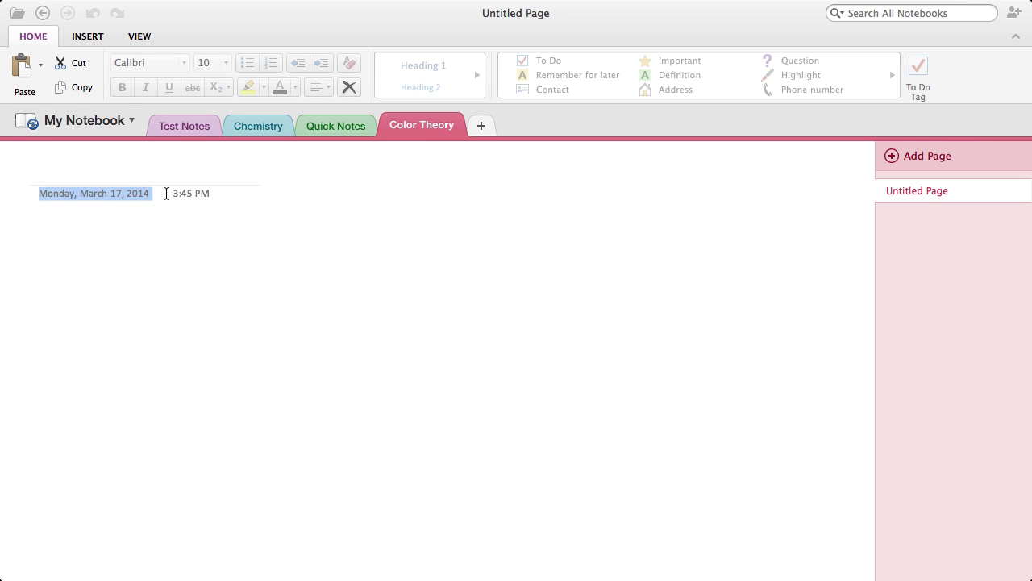
click(181, 193)
click(150, 177)
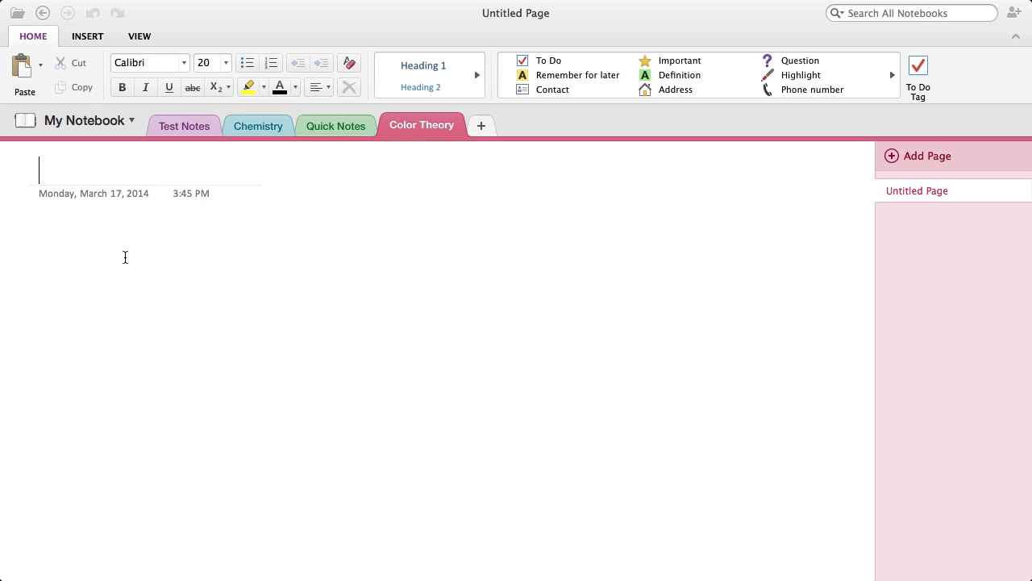
text(Color Theor)
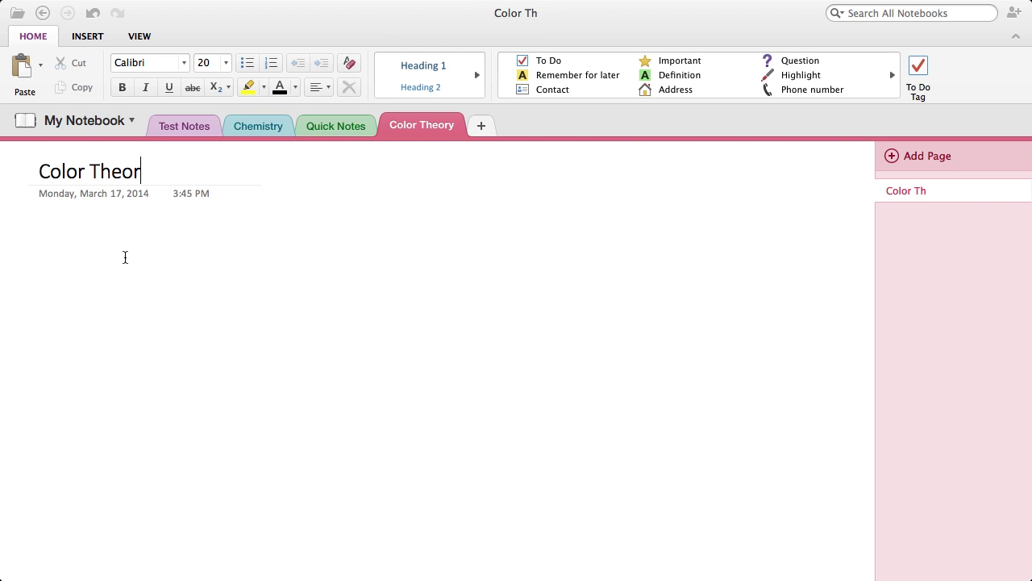
text(y 101)
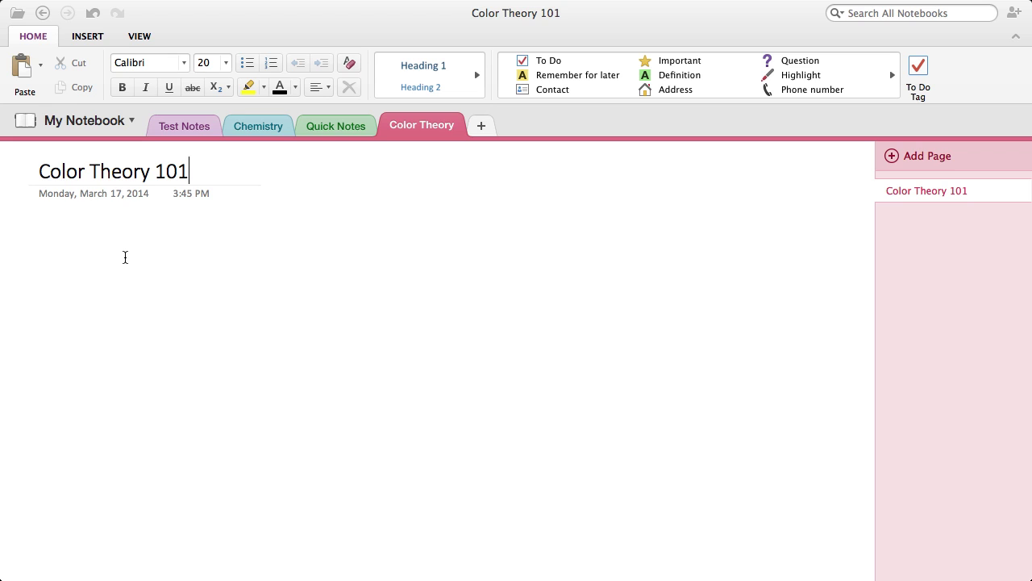
Add a note below the page title reading "Introduction to the Color Wheel"
key(Return)
text(Introductio)
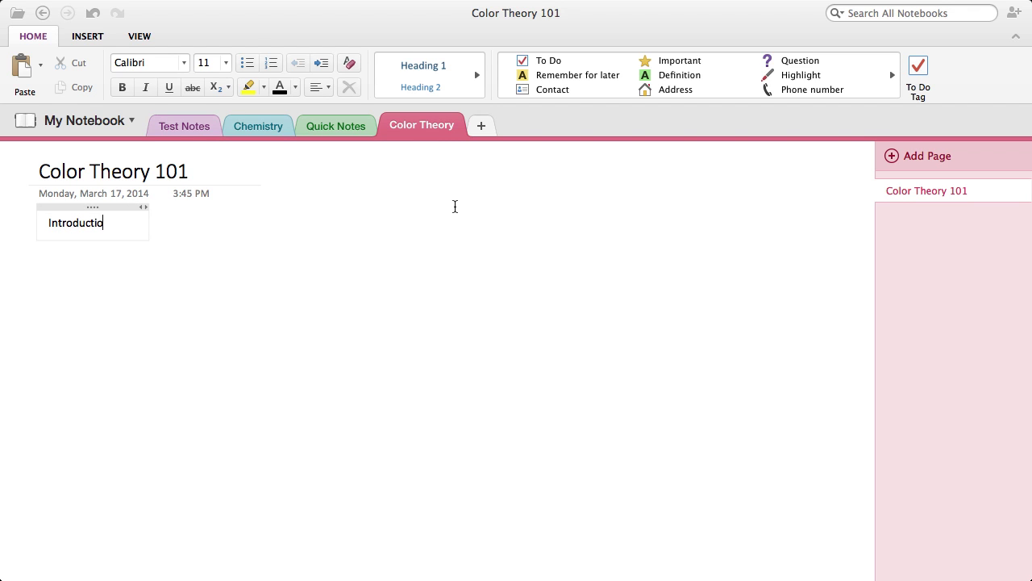
text(n to the Color)
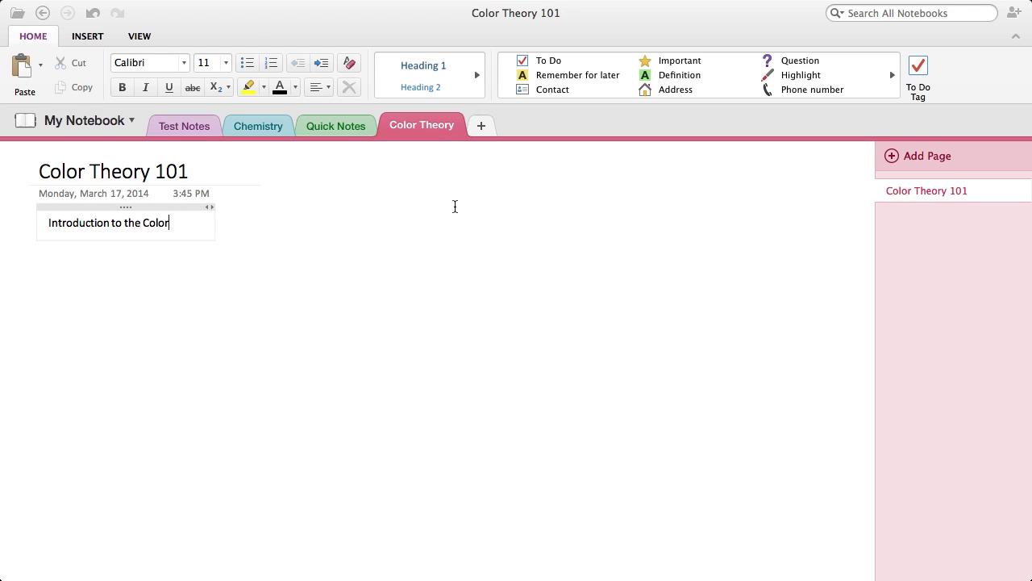
text( Wheel)
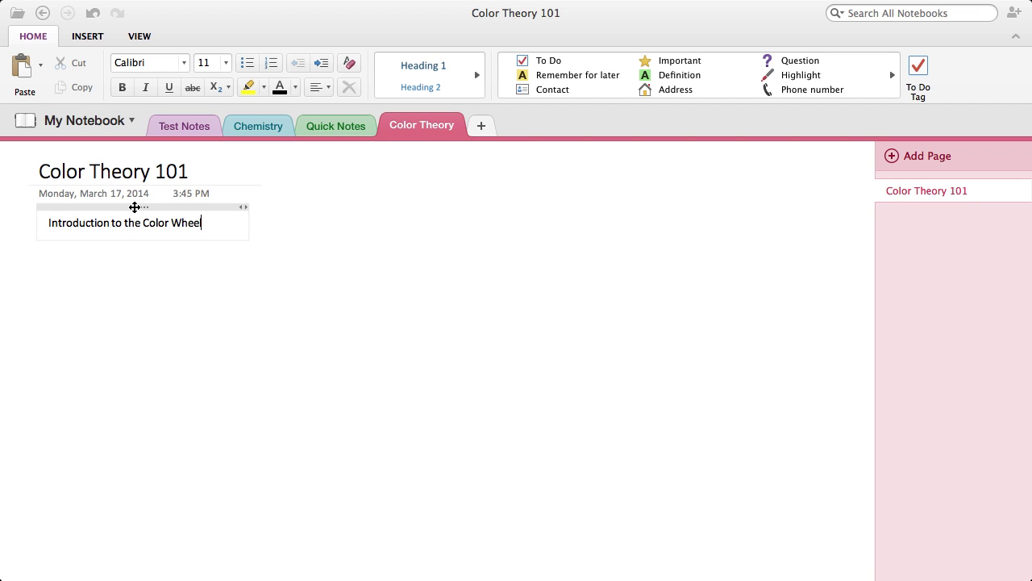
Move the note container slightly lower beneath the page date and widen it a little
mouse_move(134, 207)
mouse_down()
mouse_move(507, 212)
mouse_move(117, 200)
mouse_move(124, 221)
mouse_move(127, 209)
mouse_up()
drag(245, 226, 259, 209)
click(210, 245)
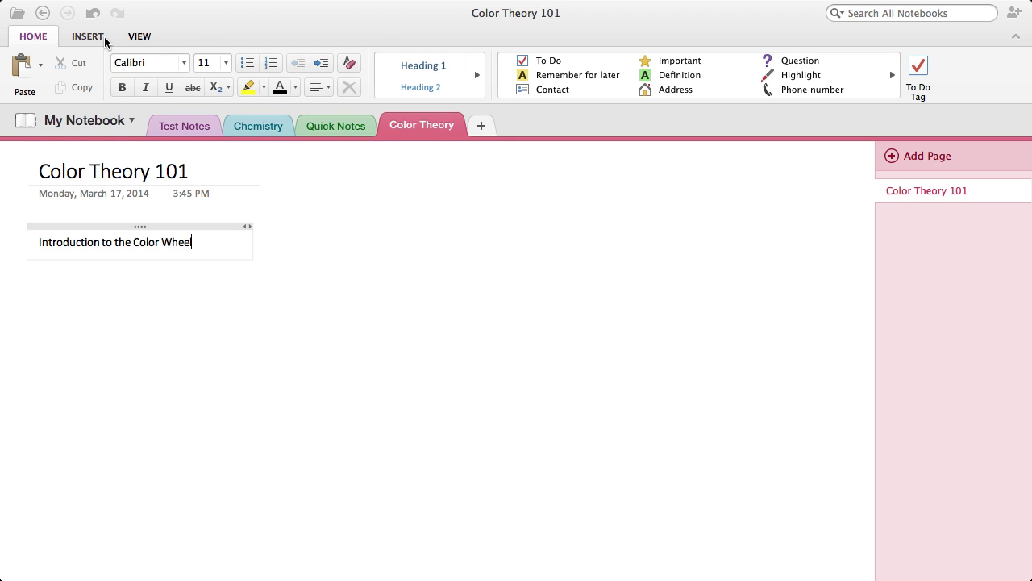
Apply the Heading 2 style to the line "Introduction to the Color Wheel"
click(48, 38)
click(49, 37)
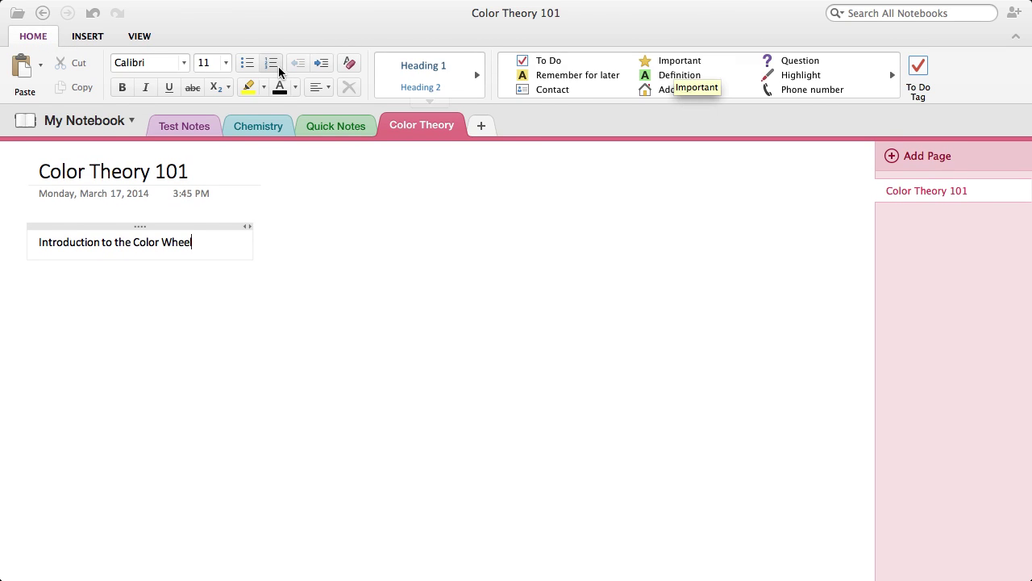
click(479, 78)
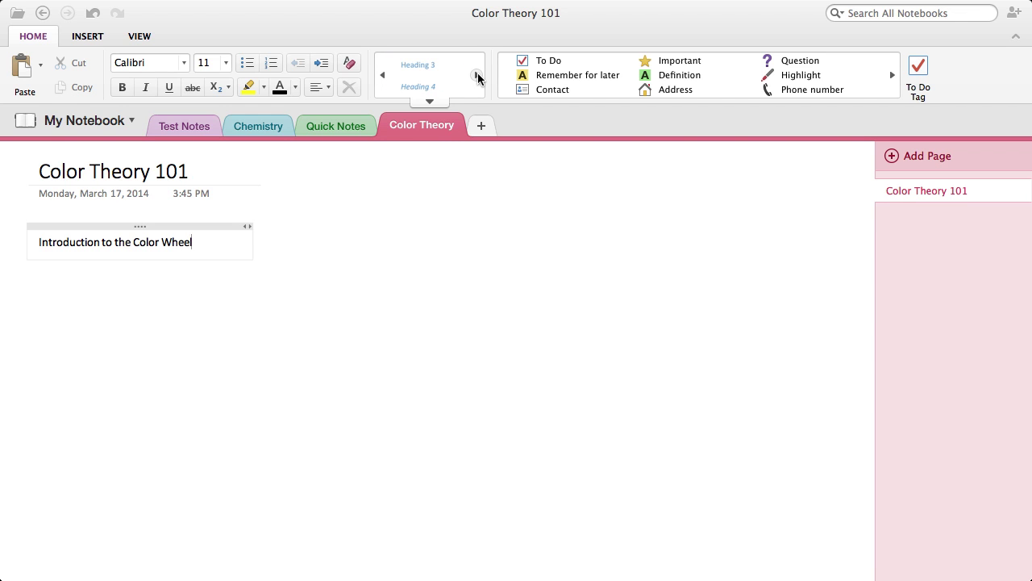
click(427, 100)
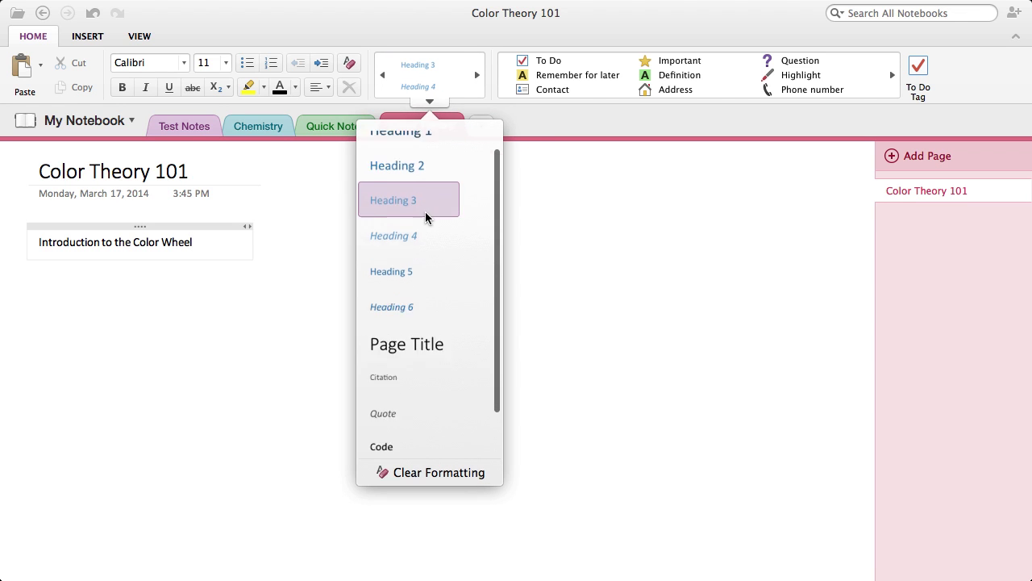
scroll(425, 212, down, 2)
scroll(422, 275, up, 3)
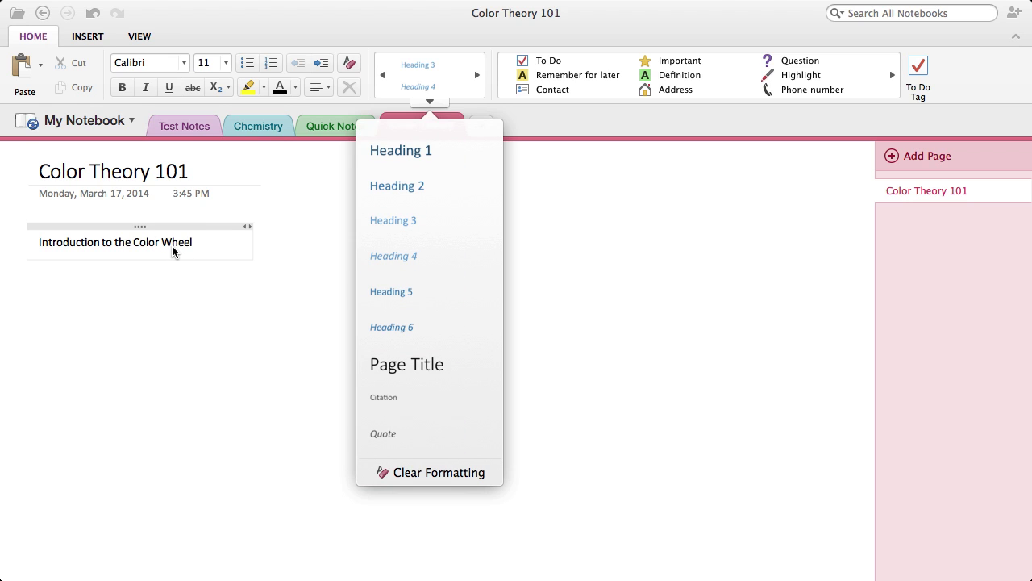
click(405, 185)
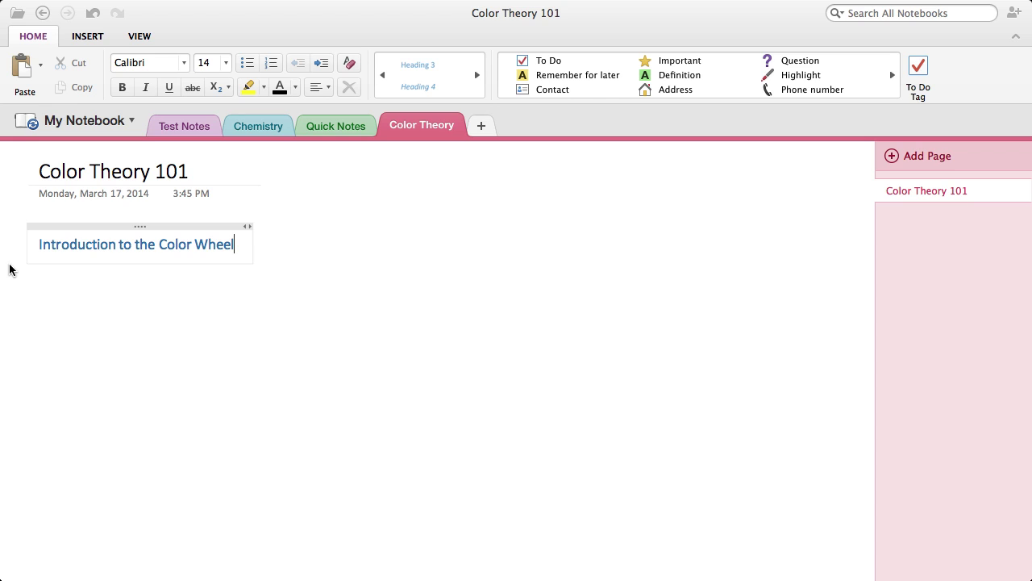
Write under the heading: "The color wheel is designed to show different hues. These hues (or colors) are:"
key(Return)
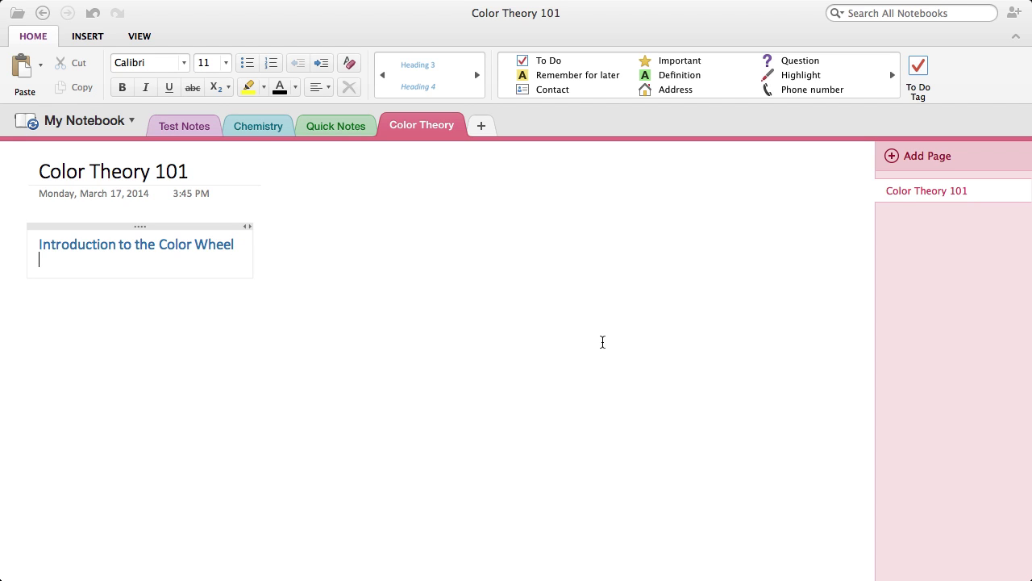
text(The color wheel is designe)
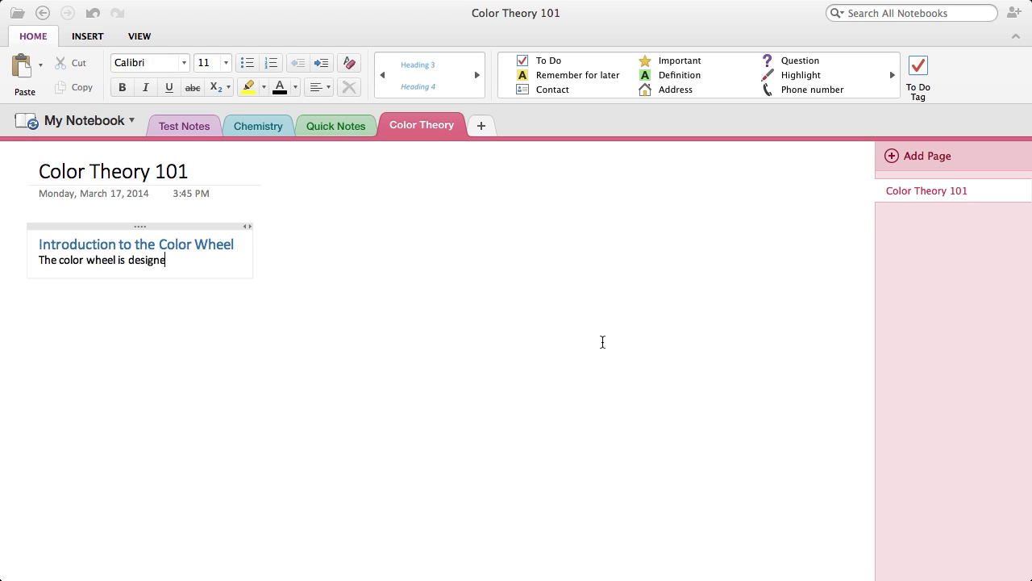
text(d to show different hues. These hues (or colors) are:)
List Primary, Secondary and Complementary on separate lines below the sentence, leaving a blank line before them
key(Return)
text(Primary)
key(Return)
text(Seconday)
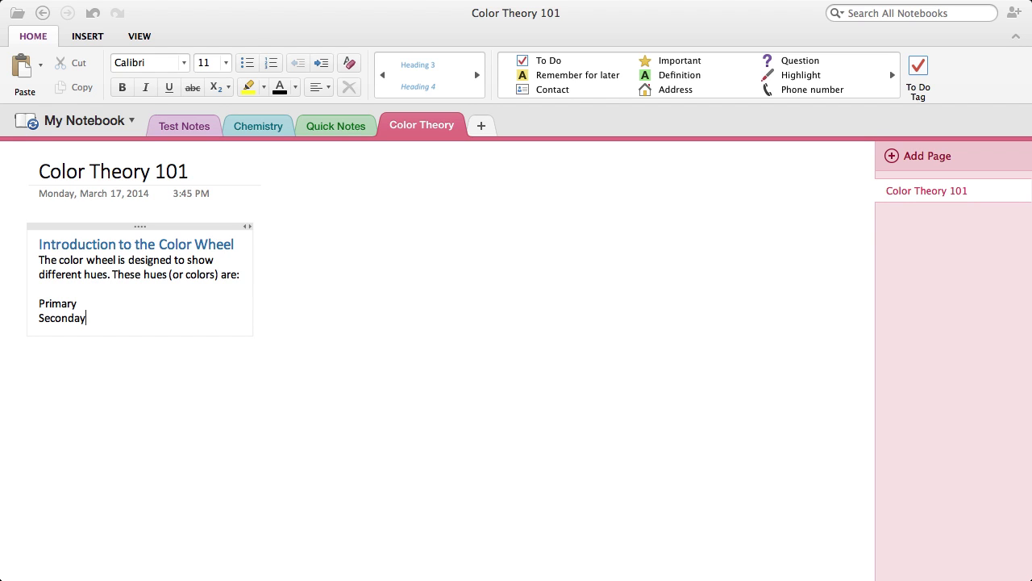
key(BackSpace)
text(ry)
key(Return)
text(Complementary)
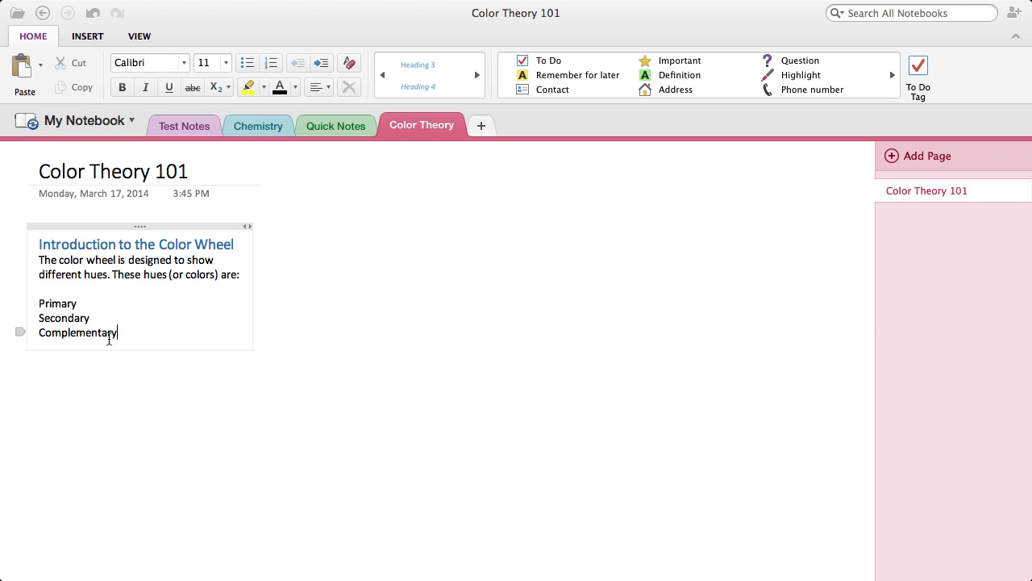
Format the lines Primary, Secondary and Complementary as a bulleted list
drag(117, 332, 5, 301)
click(247, 63)
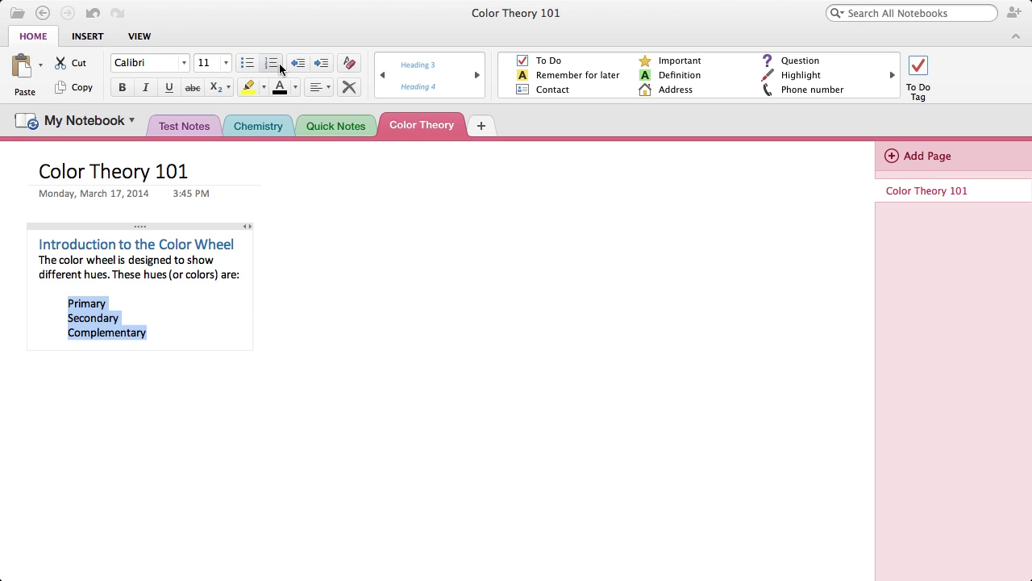
click(273, 64)
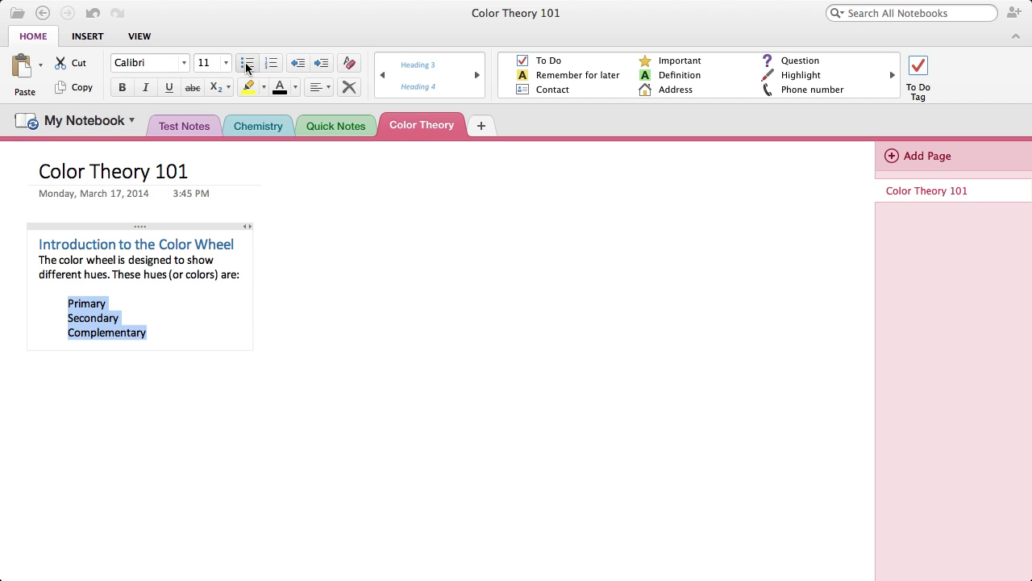
click(247, 63)
click(169, 319)
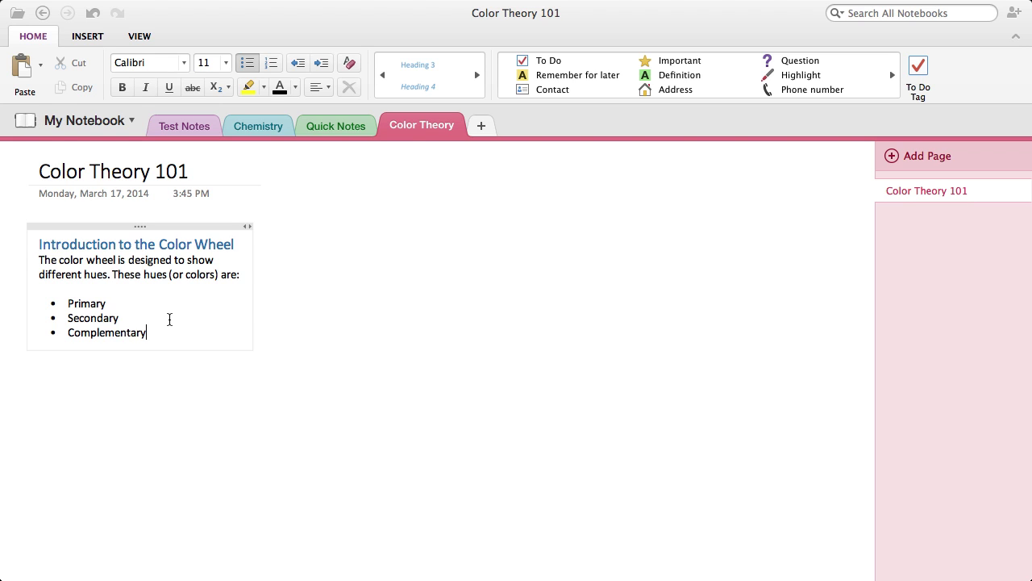
Highlight the word Complementary in yellow and view the other available highlight colors
drag(158, 332, 69, 332)
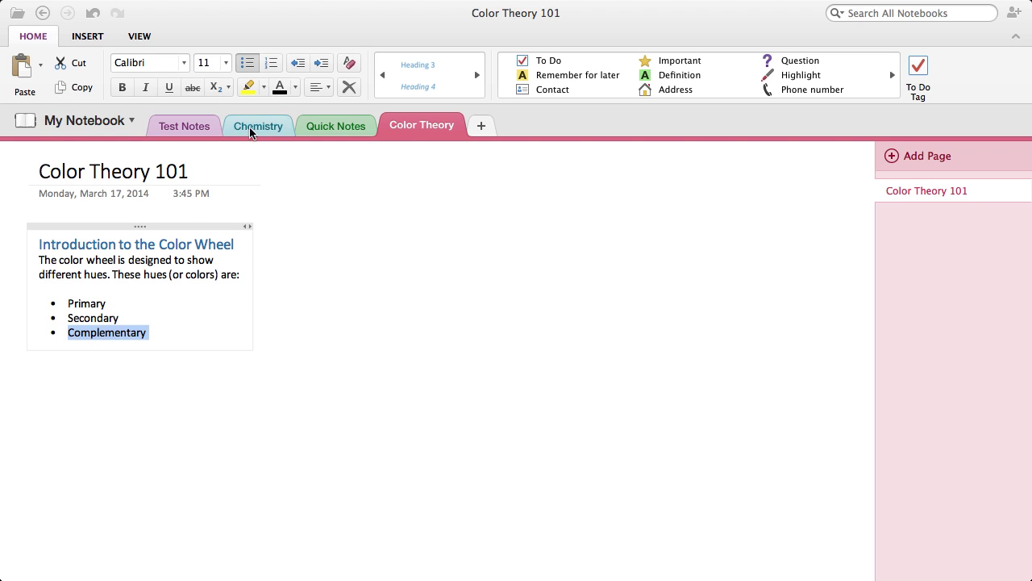
click(249, 87)
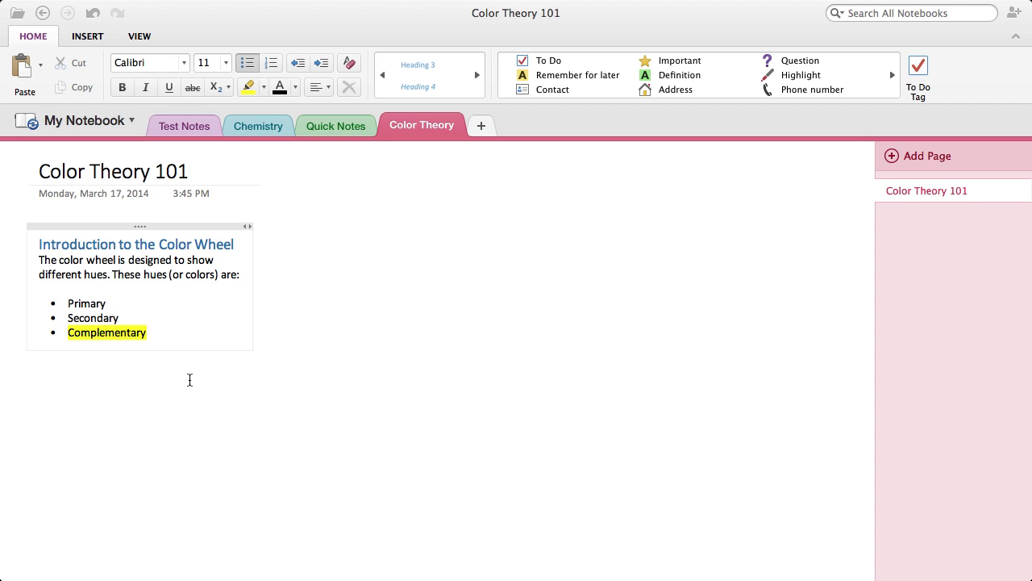
click(262, 87)
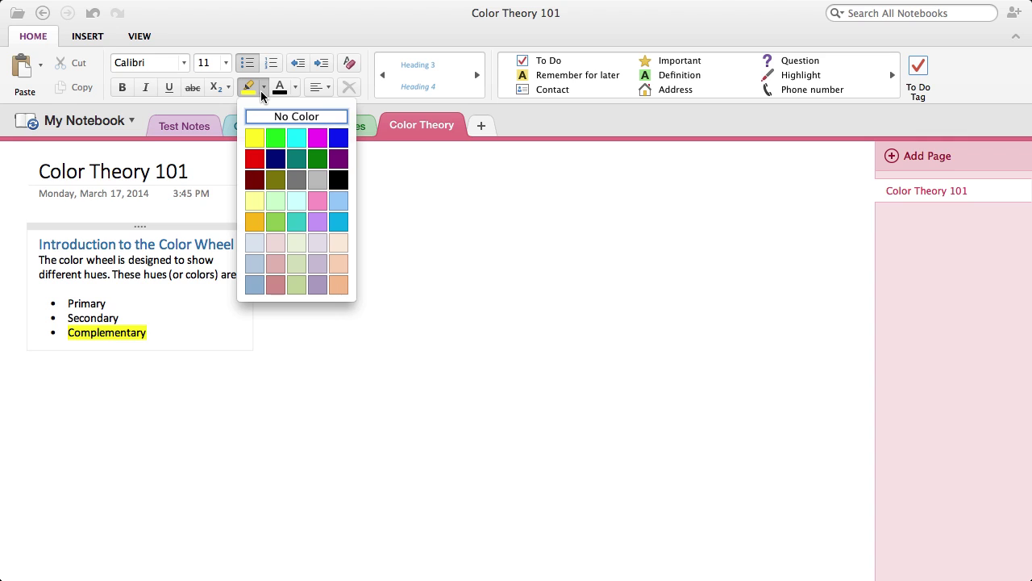
click(191, 355)
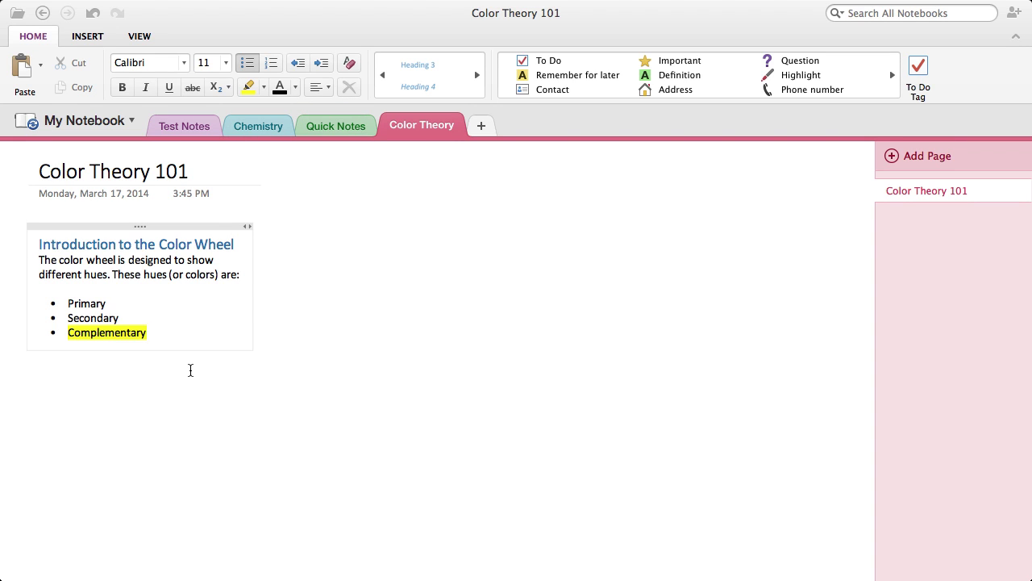
Write "ASSIGNMENT: Paper about comp. colors" below the bulleted list, followed by a line starting with "Due:"
key(Return)
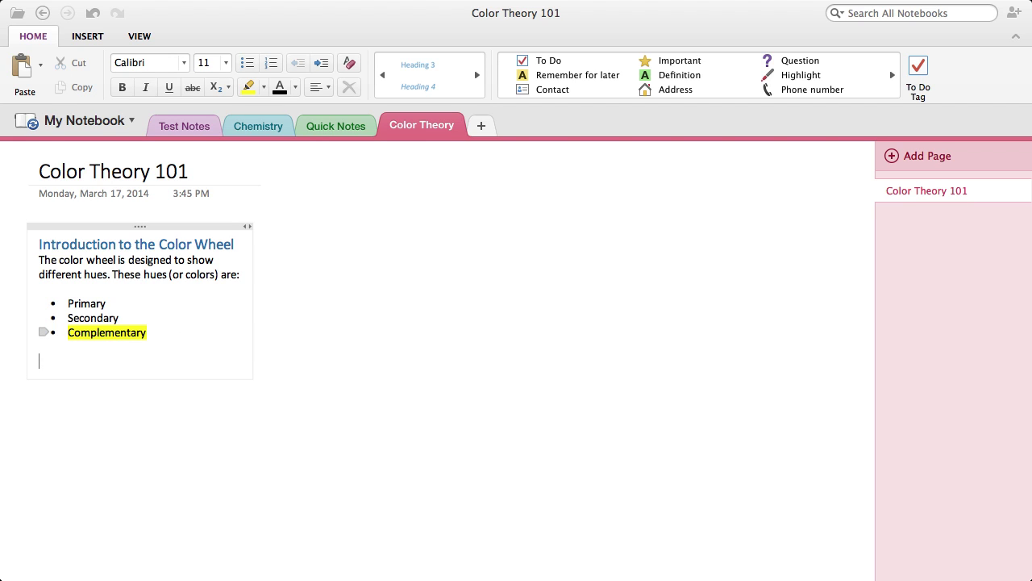
text(ASSIGNMENT)
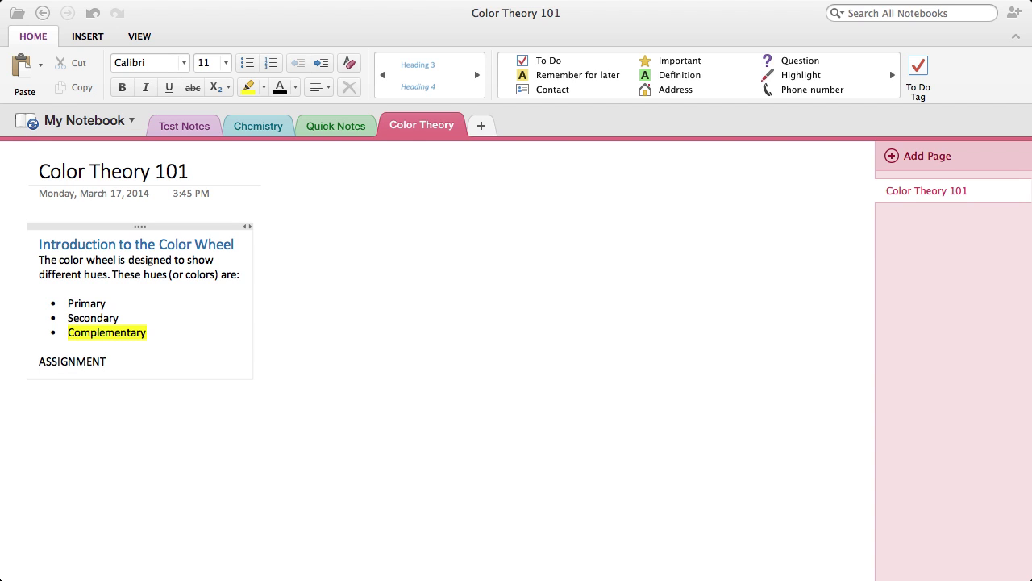
text(: Paper about comp.)
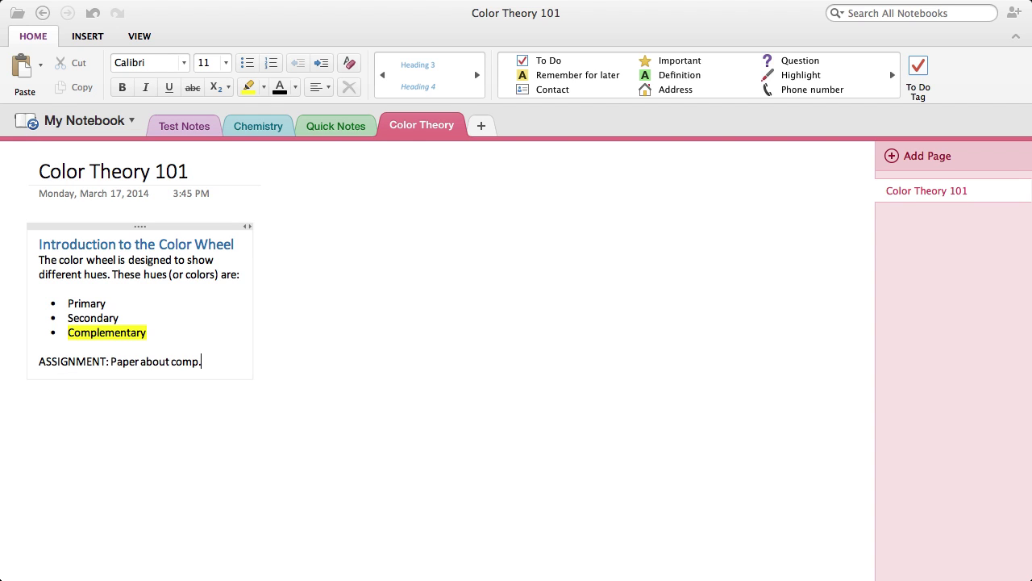
text( colors Due:)
Insert today's date after "Due:" and change it to 3/19/14
click(88, 36)
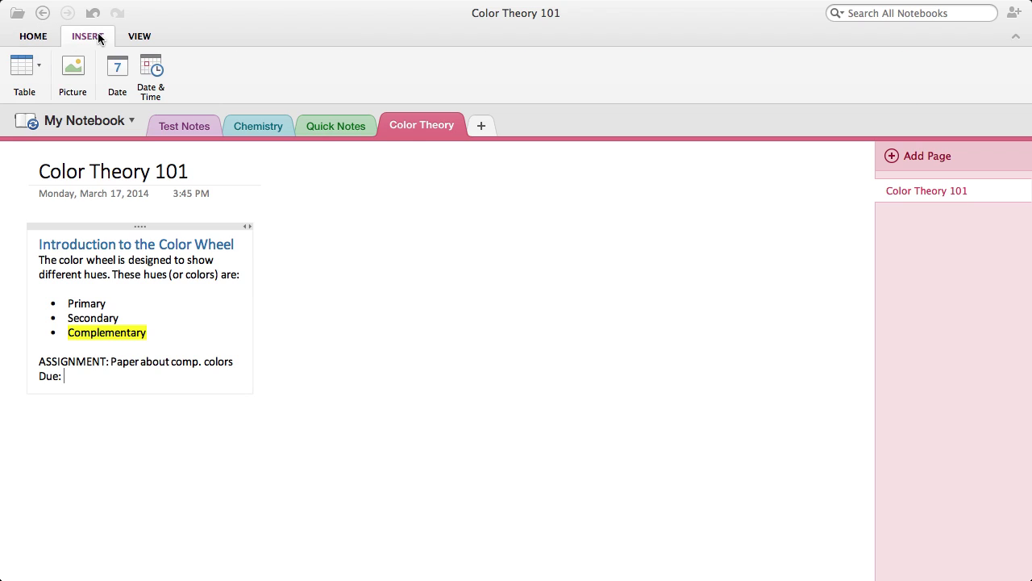
click(117, 69)
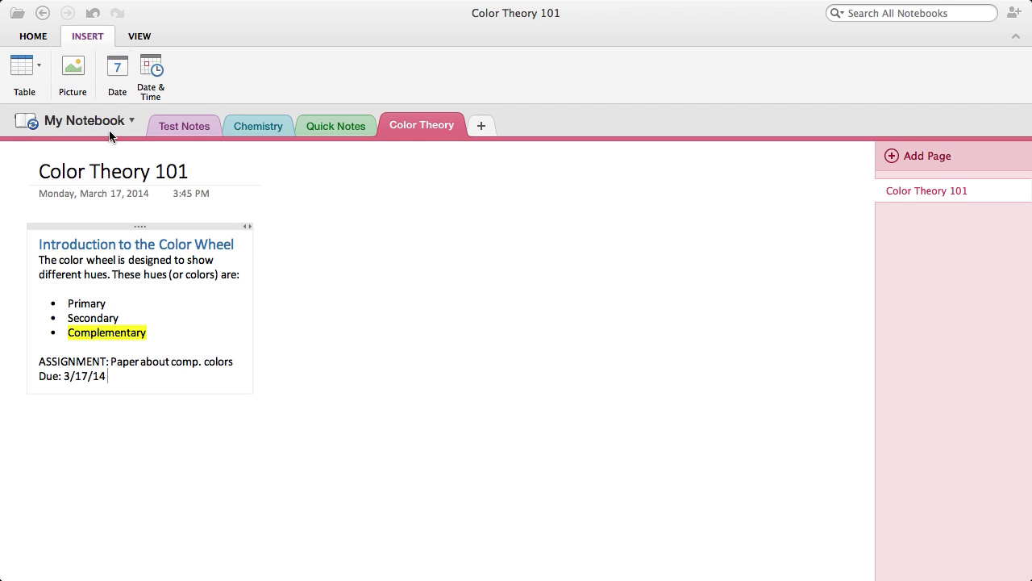
click(89, 377)
key(BackSpace)
text(9/14)
Make the line "Due: 3/19/14" bold
drag(108, 376, 38, 376)
click(42, 41)
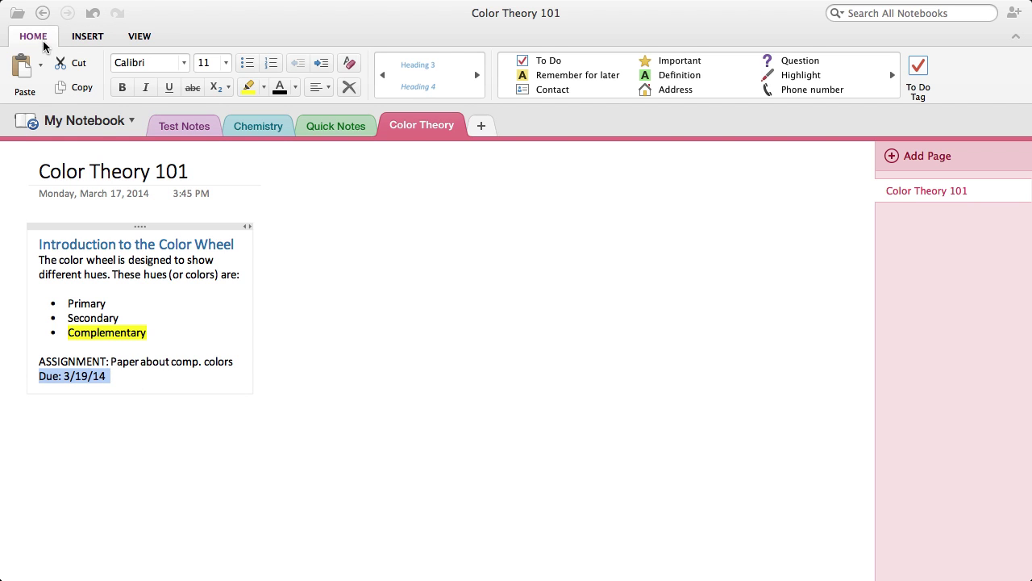
click(122, 88)
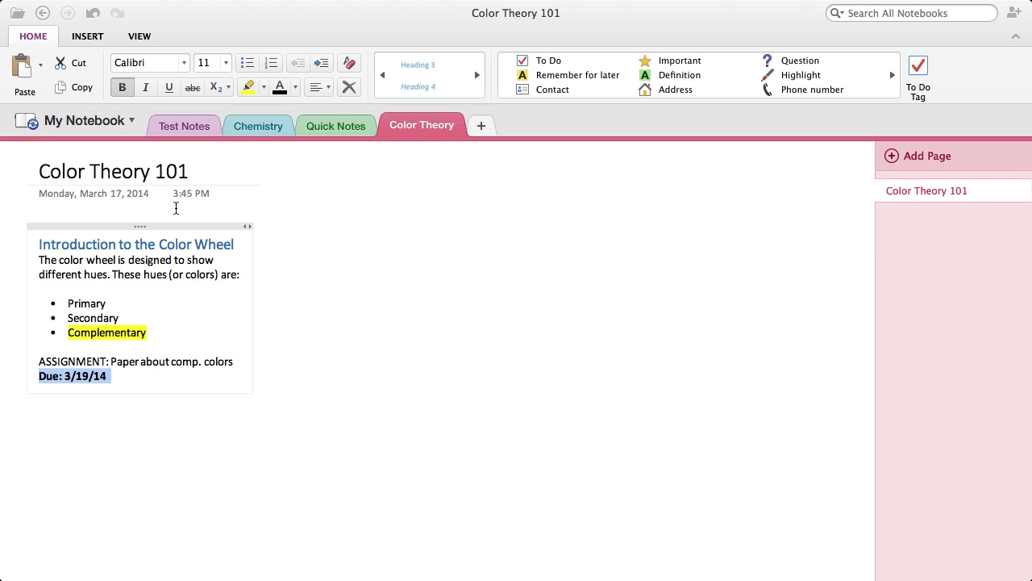
Toggle underline, bold and italic on the due date line, and align it right and back to left
key(super+u)
key(super+u)
key(super+b)
key(super+b)
key(super+u)
key(super+u)
key(super+i)
key(super+i)
key(super+r)
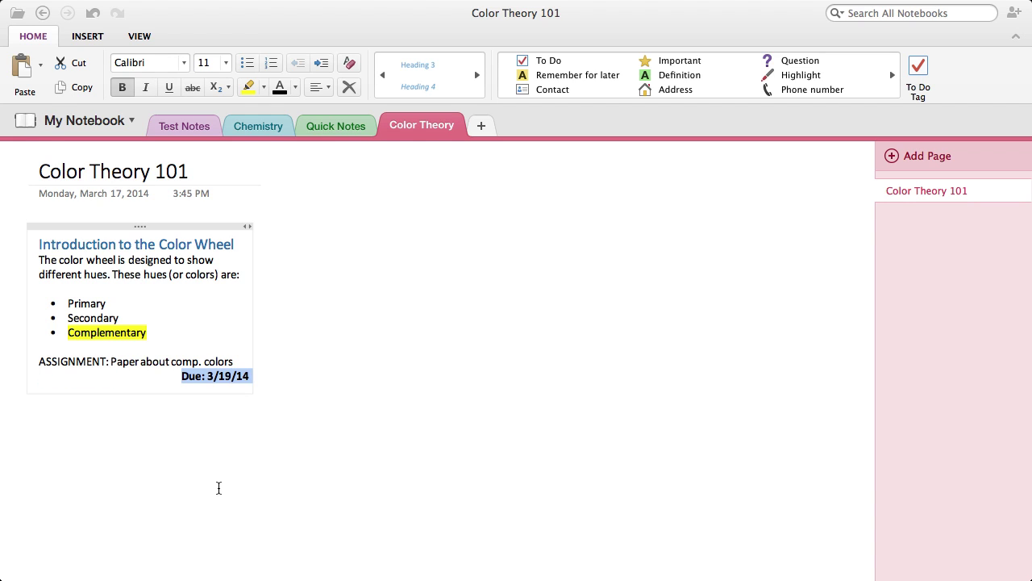
key(super+l)
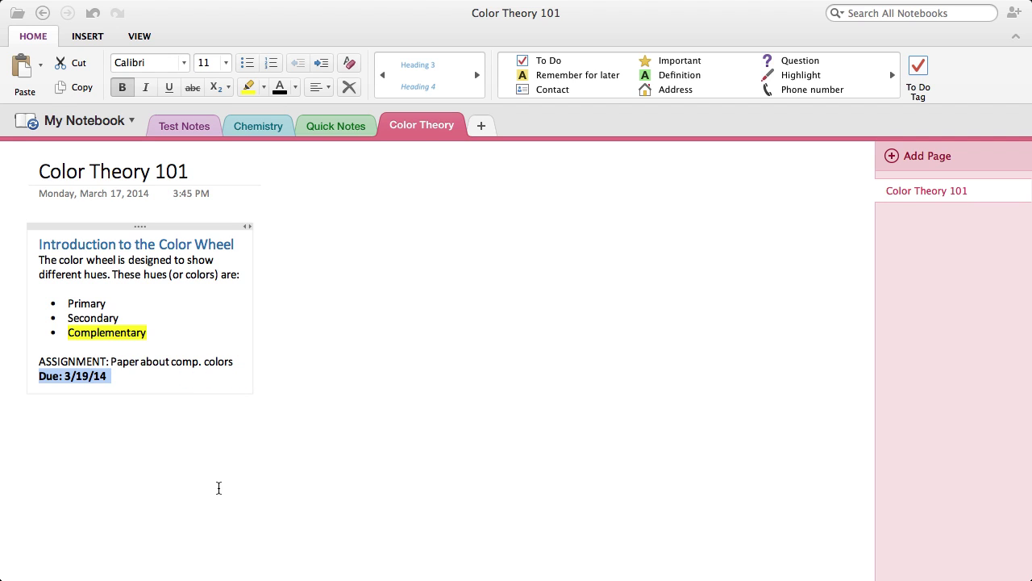
Tag the due date line as To Do, and tick and untick its check box
click(136, 372)
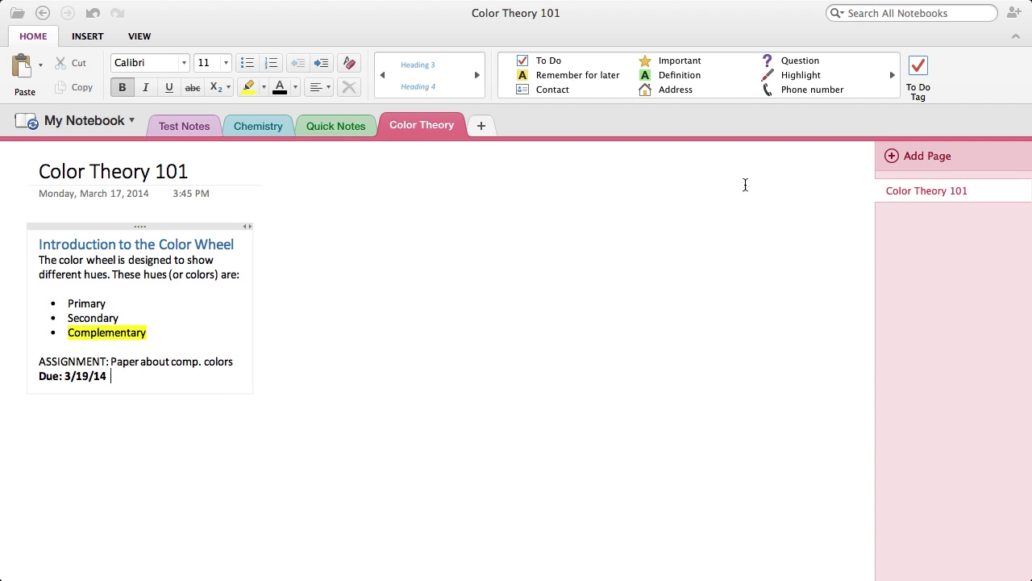
click(919, 75)
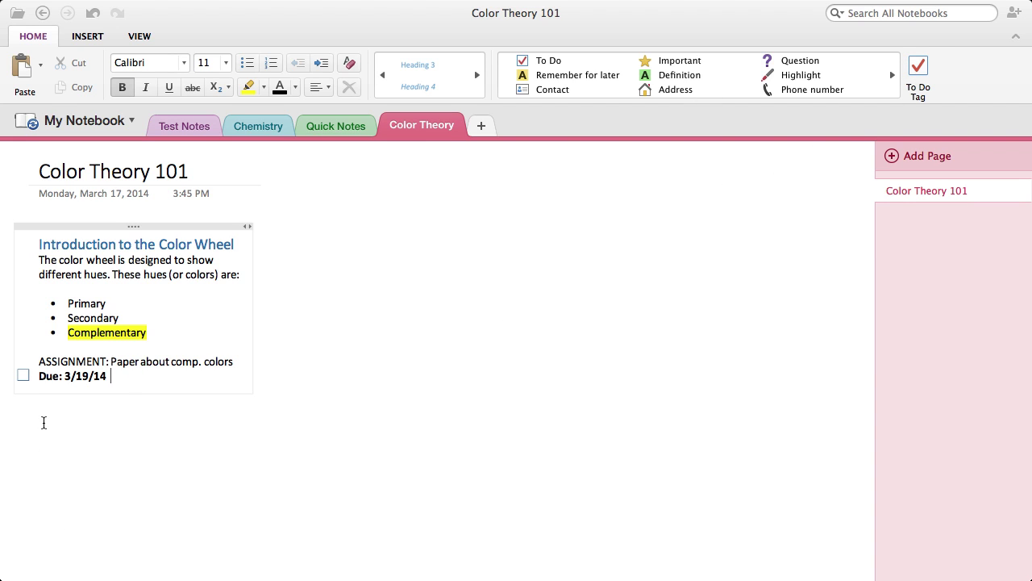
click(22, 376)
click(22, 376)
Insert the picture Color Wheel.png from the Desktop on a new untagged line below the due date
key(Return)
key(BackSpace)
click(84, 37)
click(74, 62)
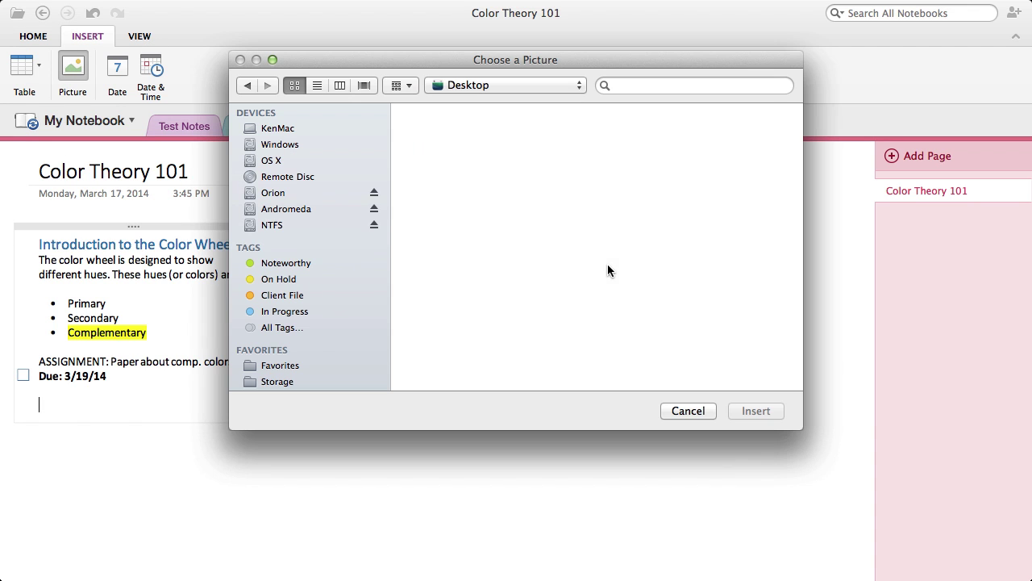
click(442, 142)
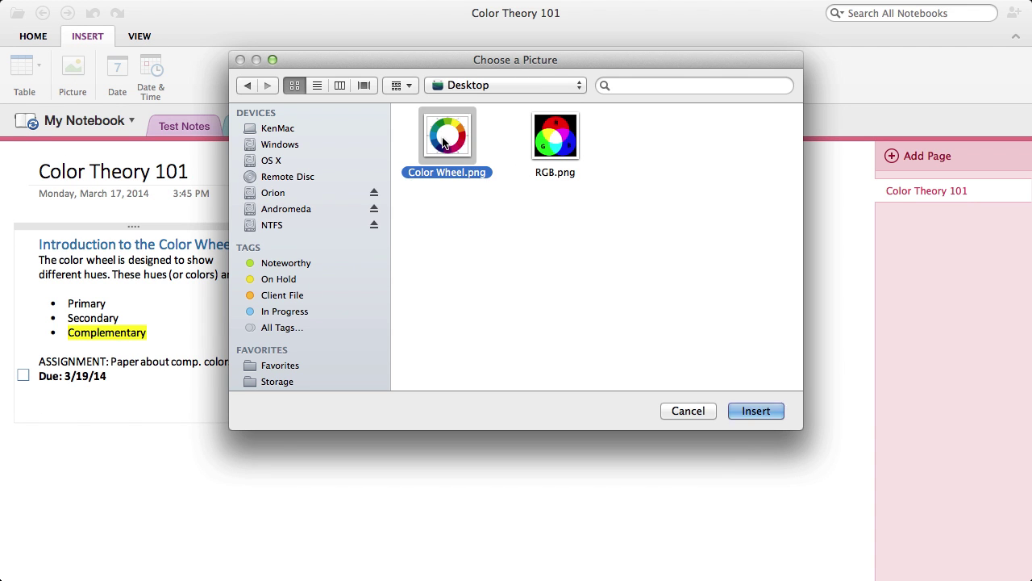
click(755, 412)
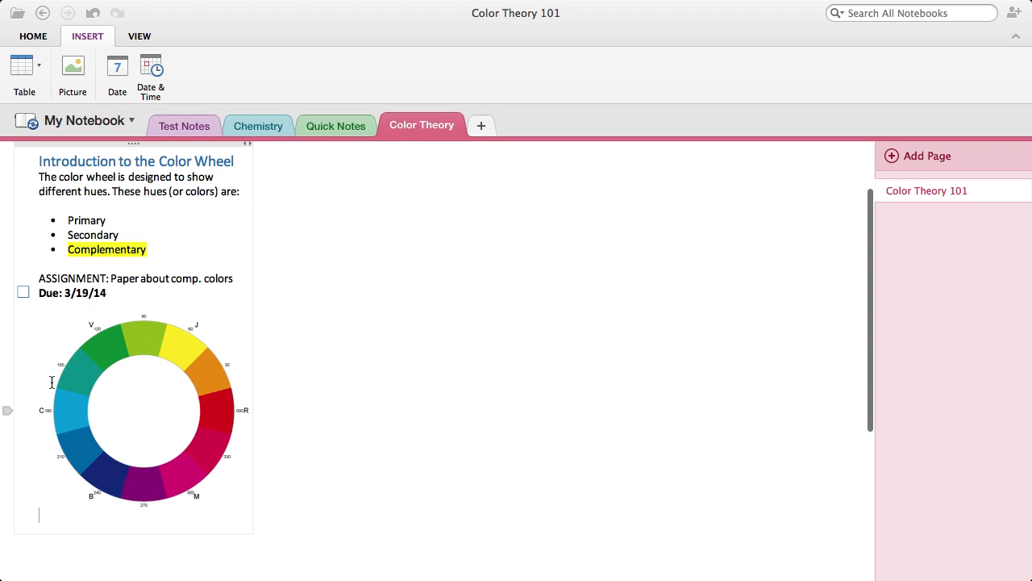
Move the color wheel picture out of the note container to the right of the notes and enlarge it slightly
click(153, 339)
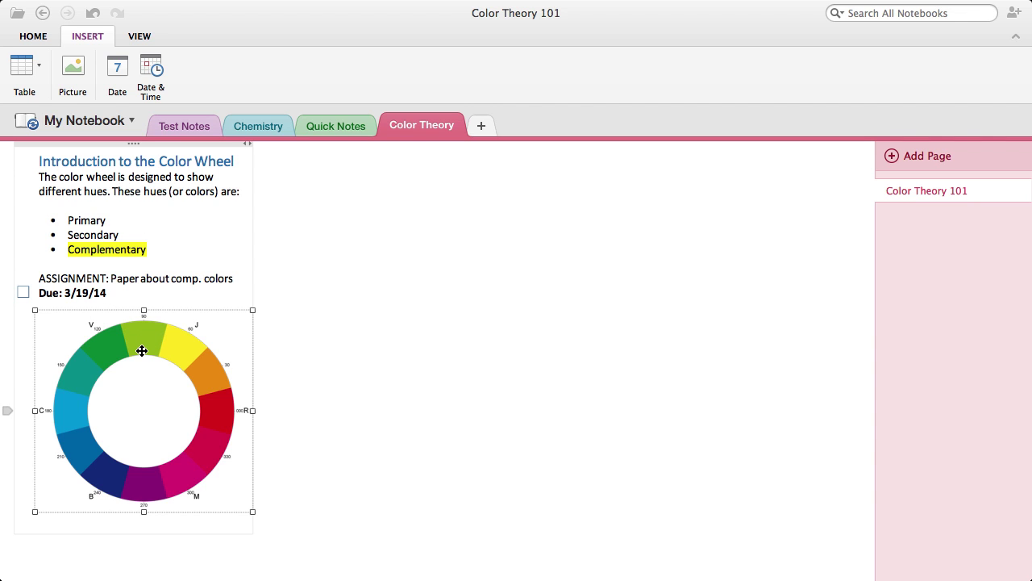
drag(142, 351, 387, 216)
drag(761, 162, 546, 452)
drag(461, 428, 532, 248)
drag(498, 298, 450, 205)
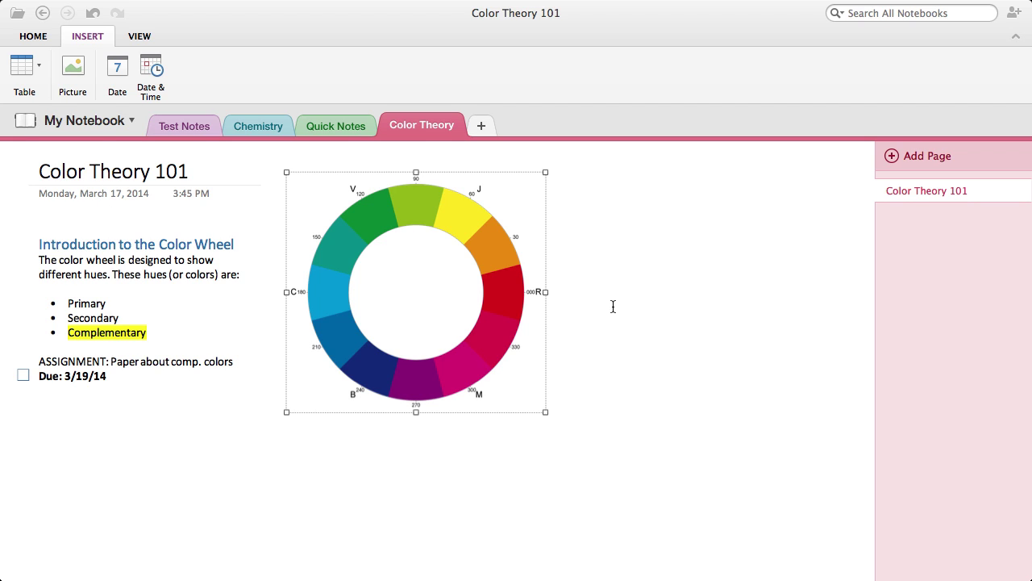
Write "Intro to RGB" in the note container a few blank lines below the due date
click(119, 403)
scroll(119, 403, down, 3)
key(Return)
key(Return)
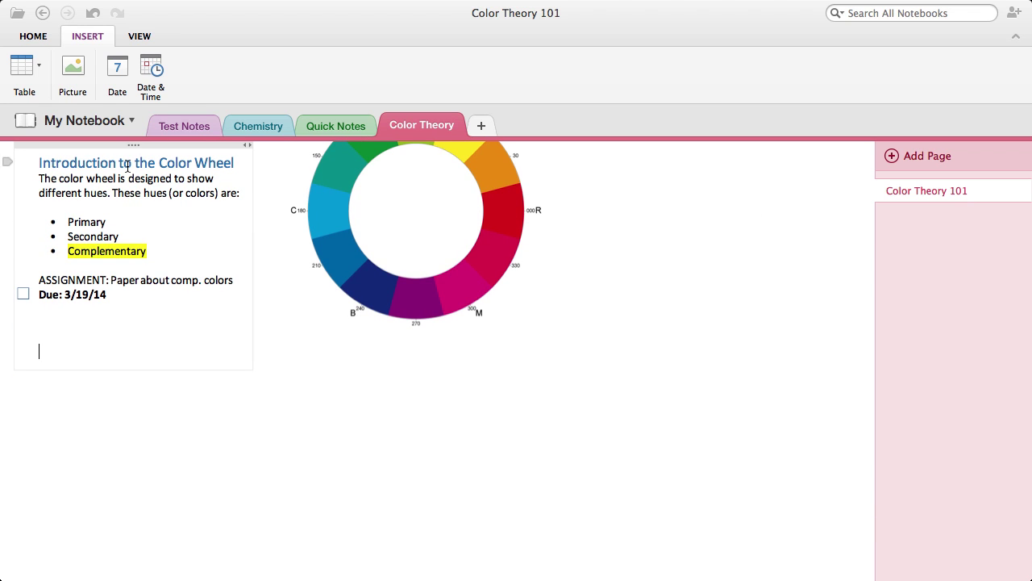
click(33, 36)
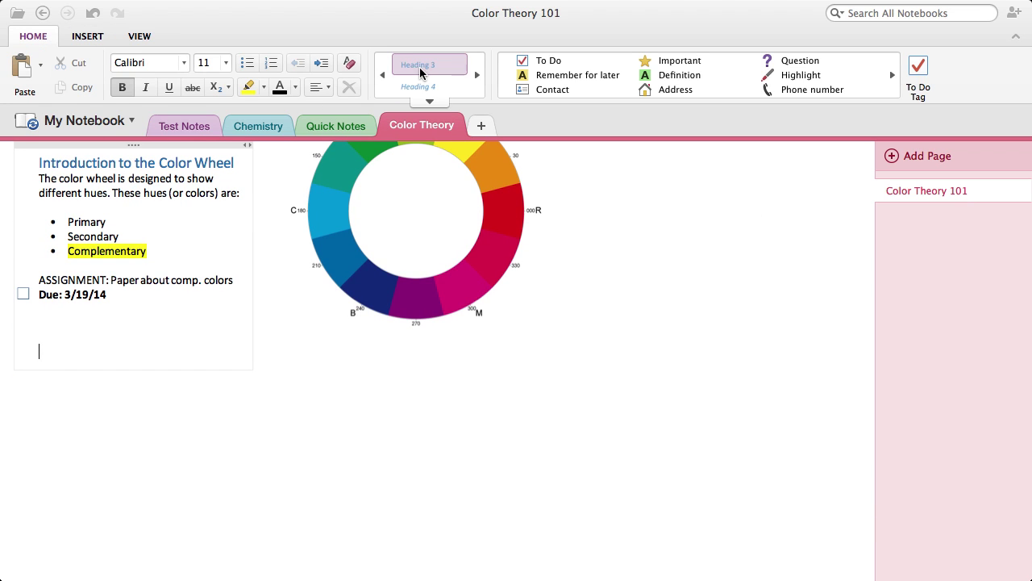
text(Intro to RGB)
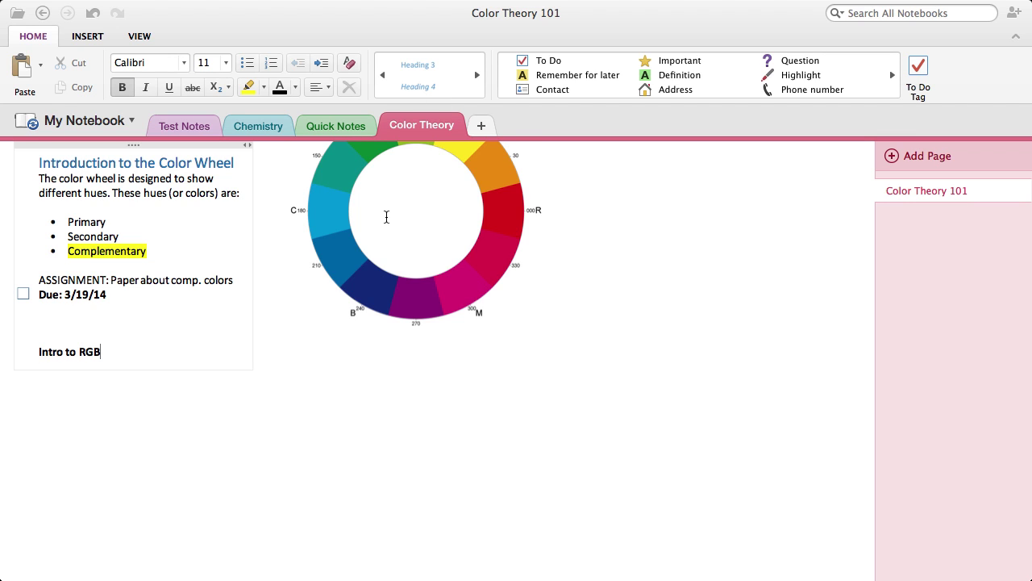
Apply the Heading 2 style to "Intro to RGB" and start a new line beneath it
drag(104, 351, 11, 351)
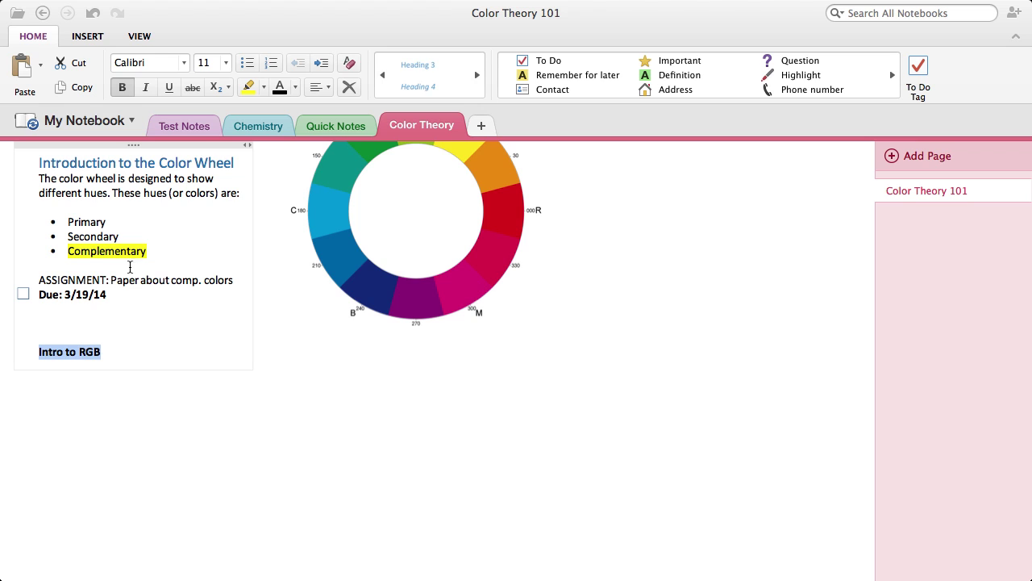
click(379, 76)
click(429, 86)
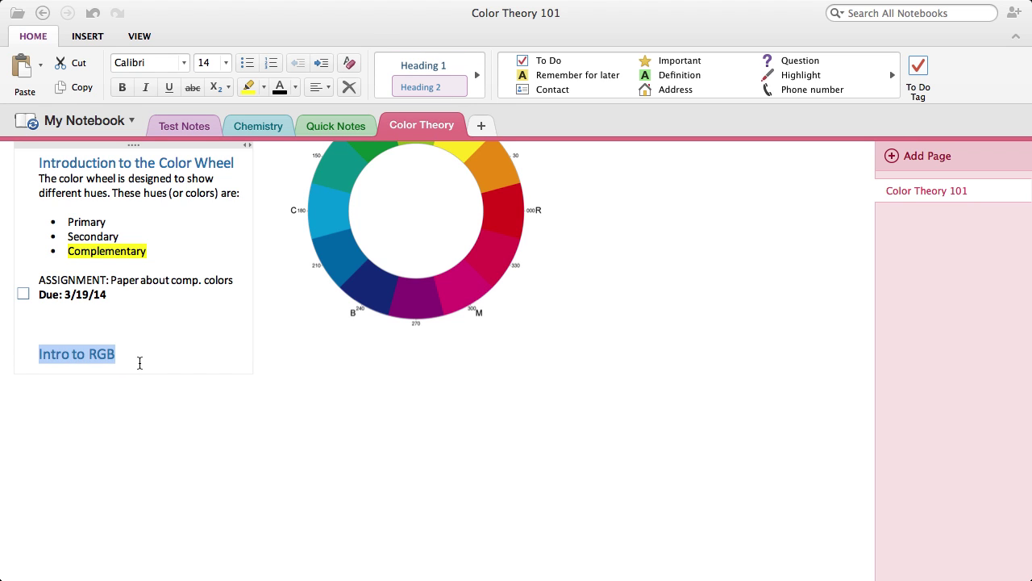
scroll(141, 361, up, 2)
click(149, 246)
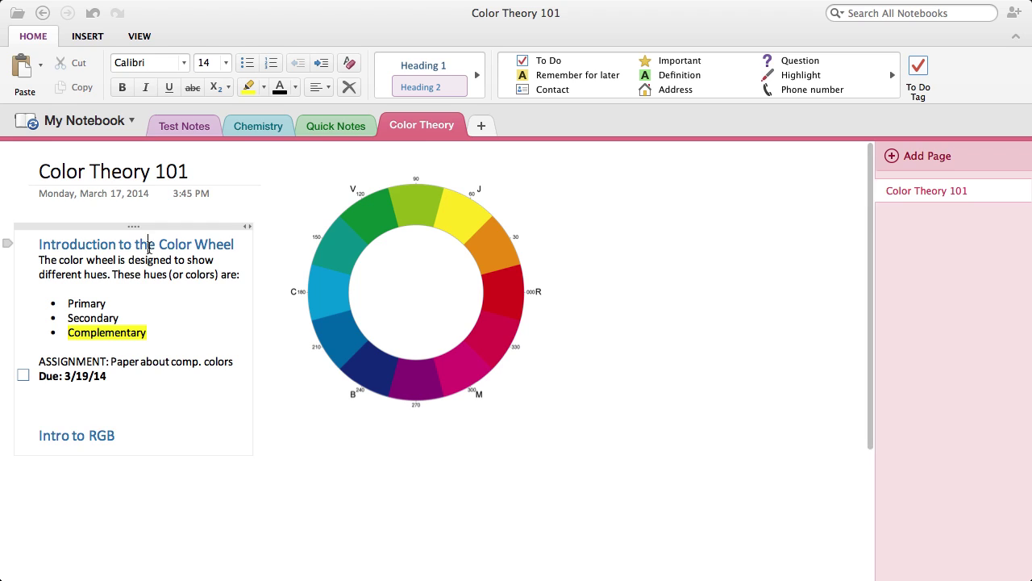
click(49, 452)
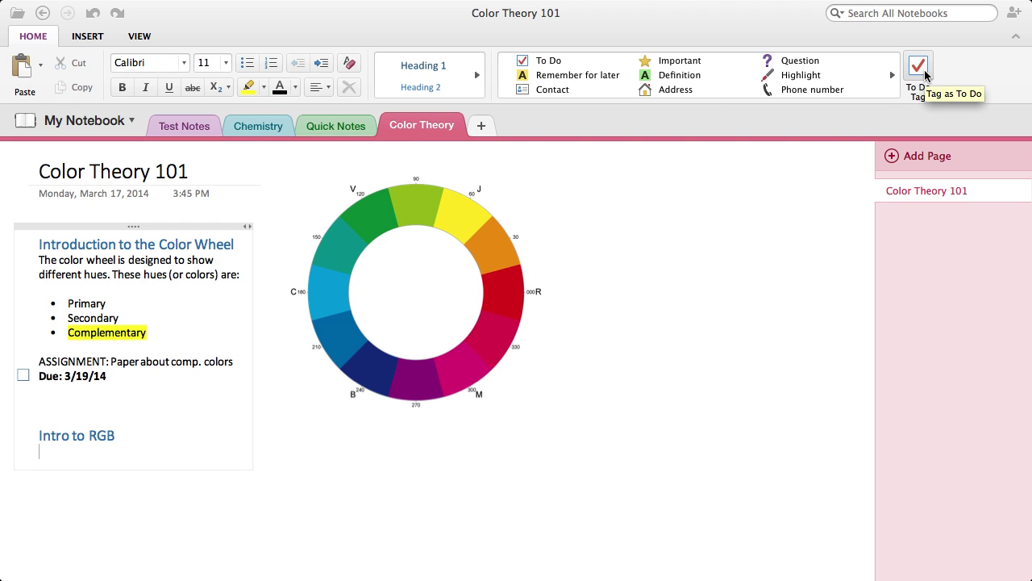
Browse the available note tags and text styles, and show the complete list of tags
scroll(847, 77, right, 2)
scroll(847, 76, right, 5)
scroll(846, 76, left, 3)
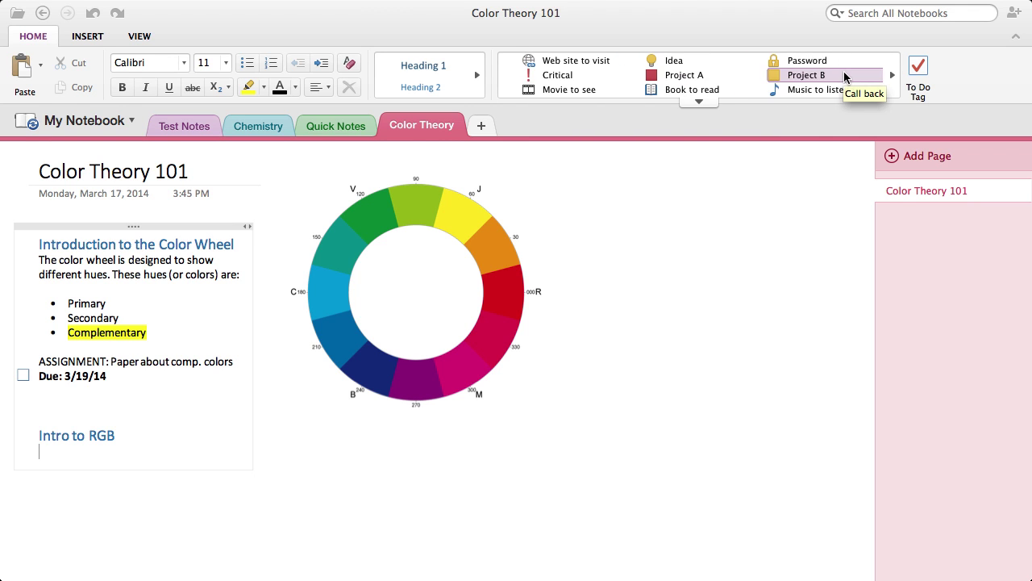
scroll(844, 77, up, 2)
click(892, 75)
click(892, 75)
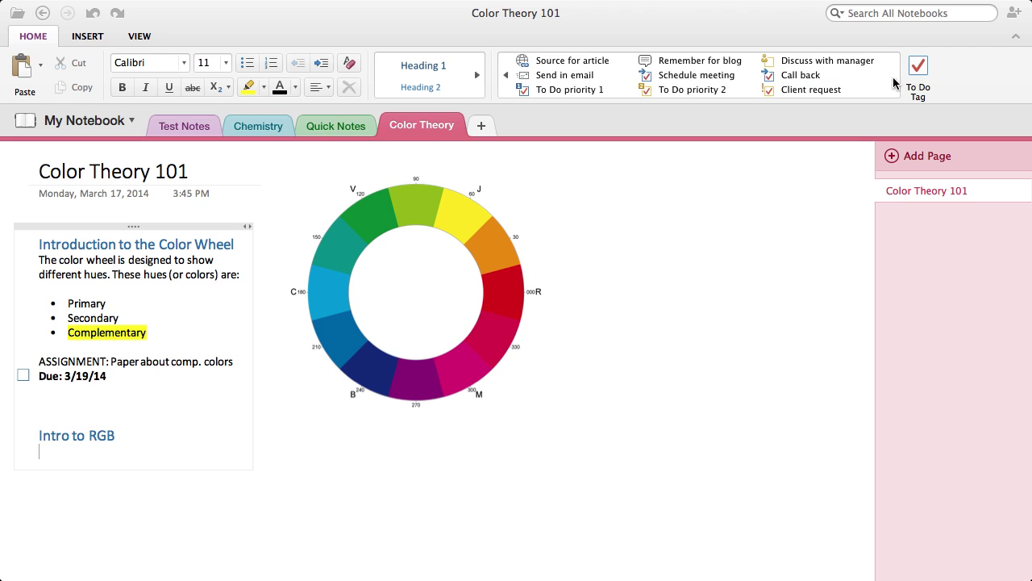
click(506, 75)
click(506, 75)
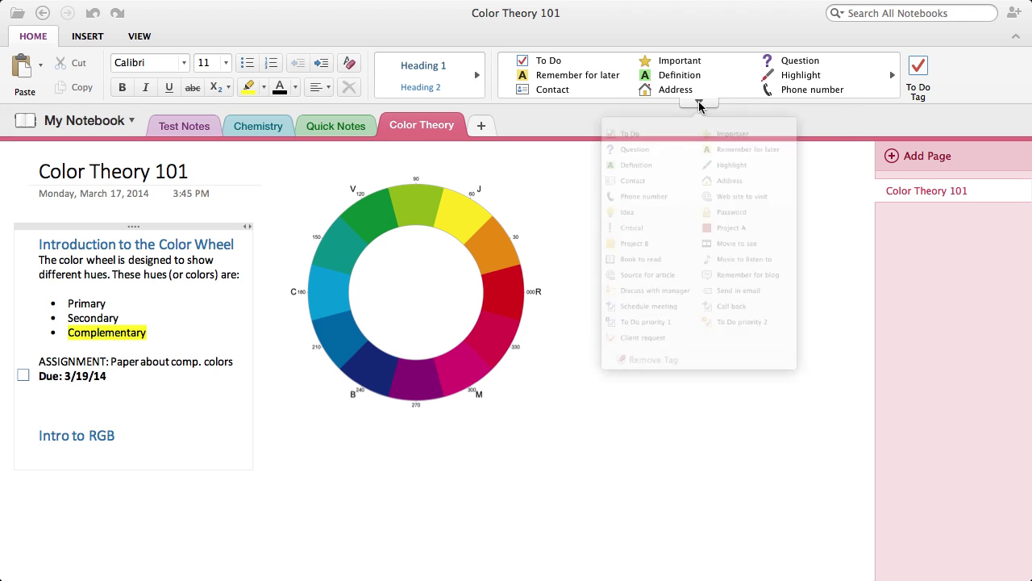
click(698, 103)
click(464, 100)
click(429, 101)
click(721, 104)
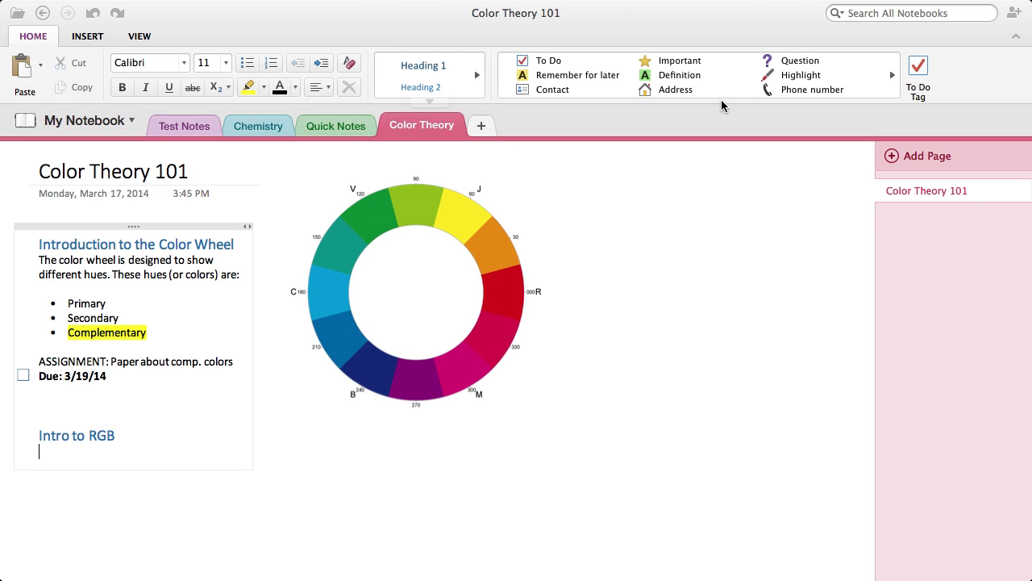
click(697, 103)
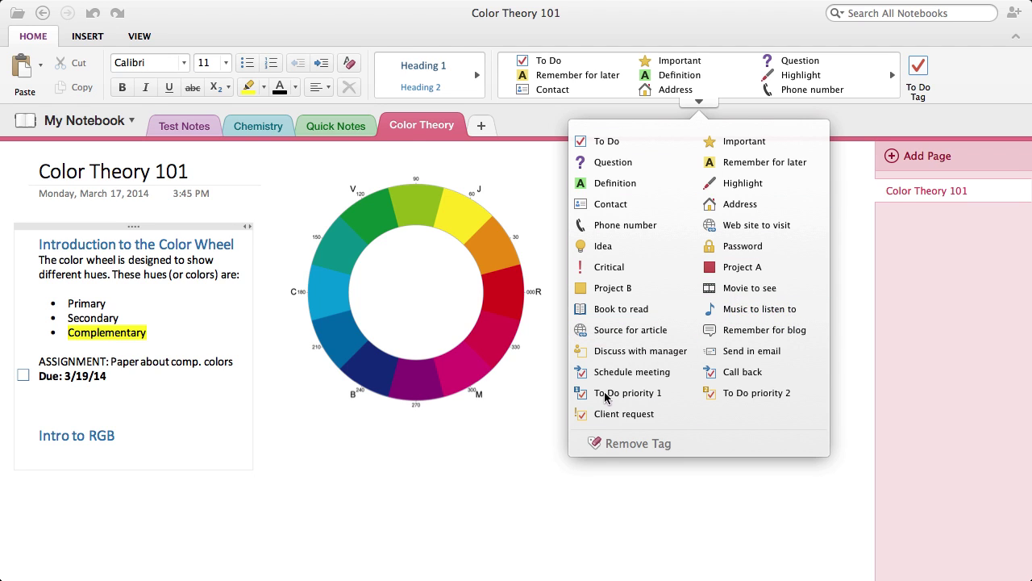
Tag the line below "Intro to RGB" as Question, write "What does this mean?" and leave a blank line beneath it
click(625, 164)
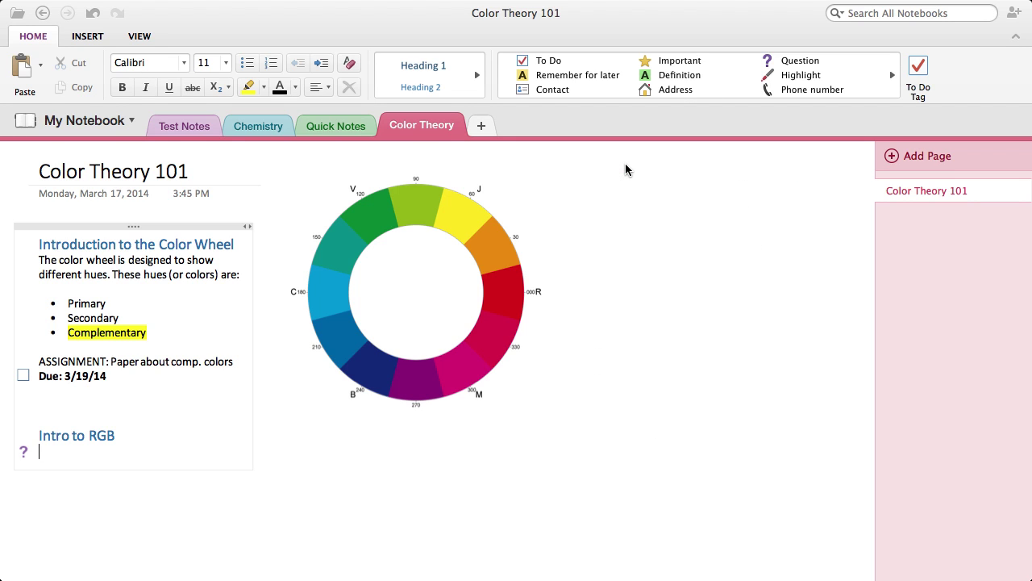
text(What does this )
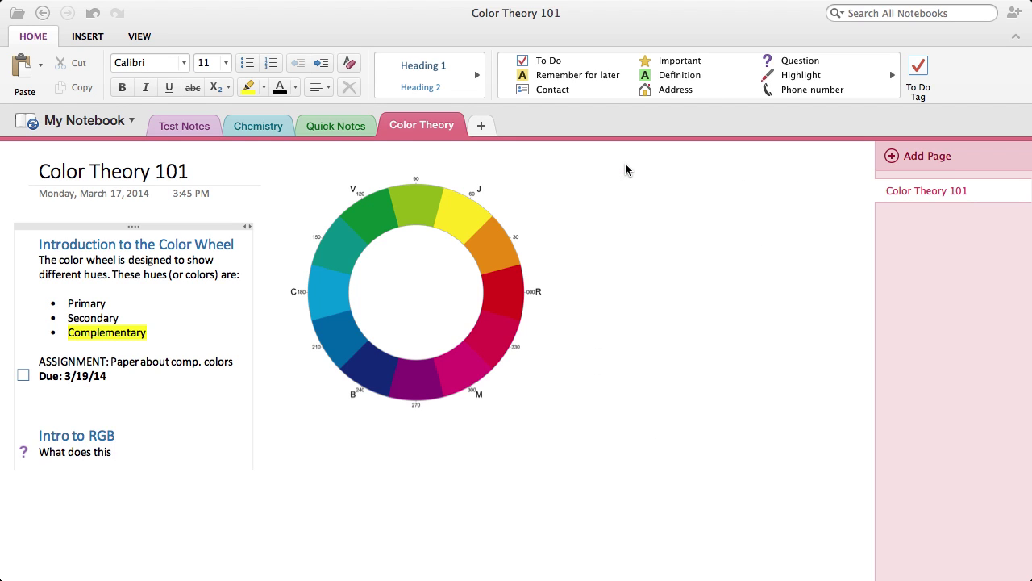
text(mean?)
key(Return)
key(Return)
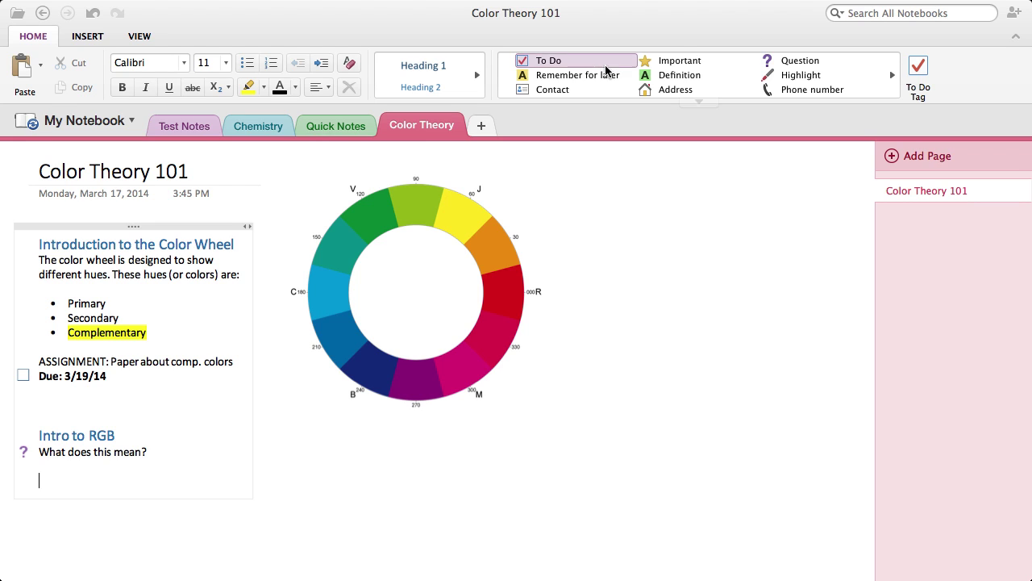
Tag the current line as Important and write "ASK ABOUT CMYK" on it
click(680, 62)
text(ASK ABOU)
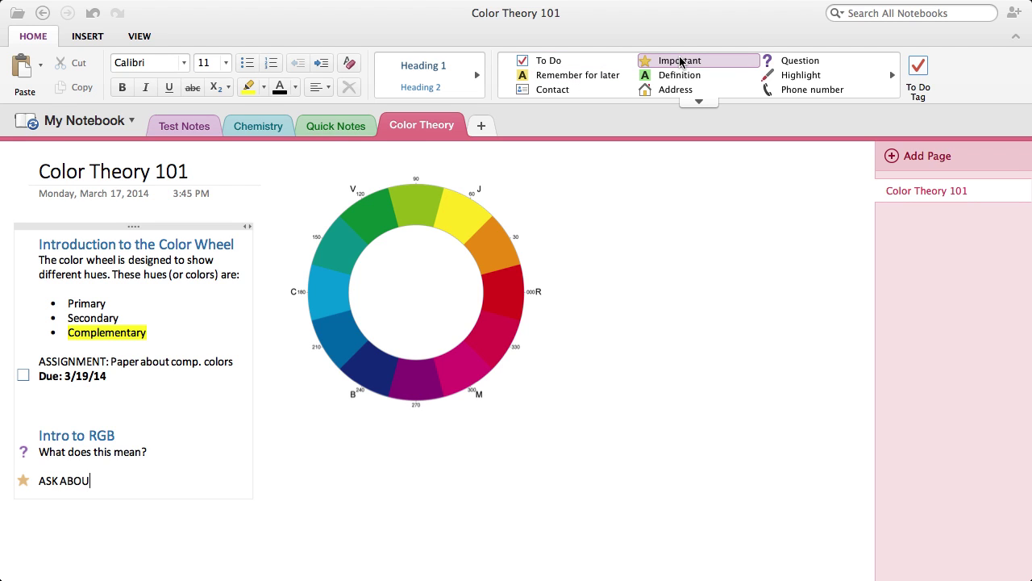
text(T CMYK)
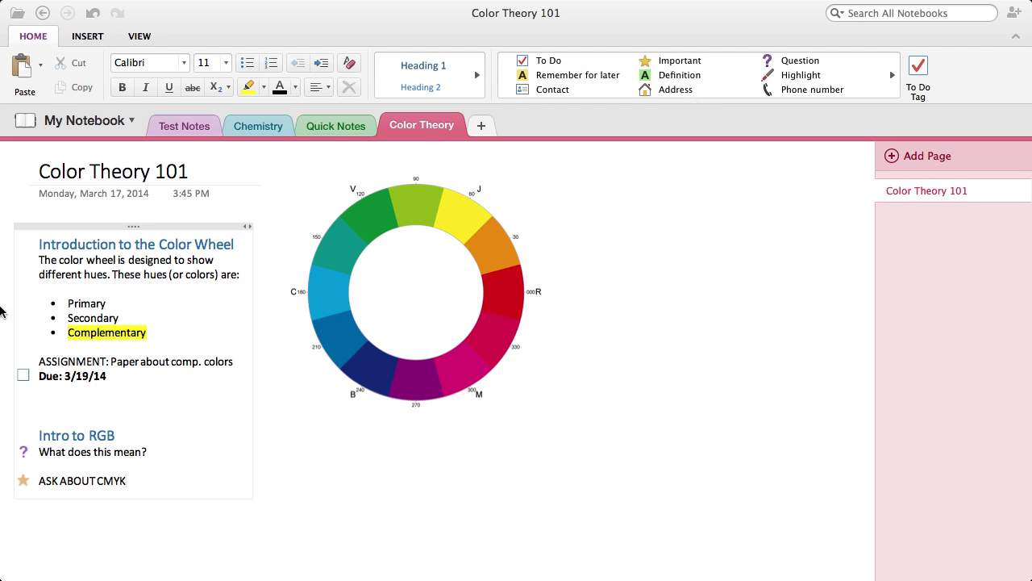
Tick the to-do box beside the due date and clear it again
click(24, 375)
click(23, 375)
Insert the picture RGB.png from the Desktop on a blank area of the page away from the notes
click(600, 473)
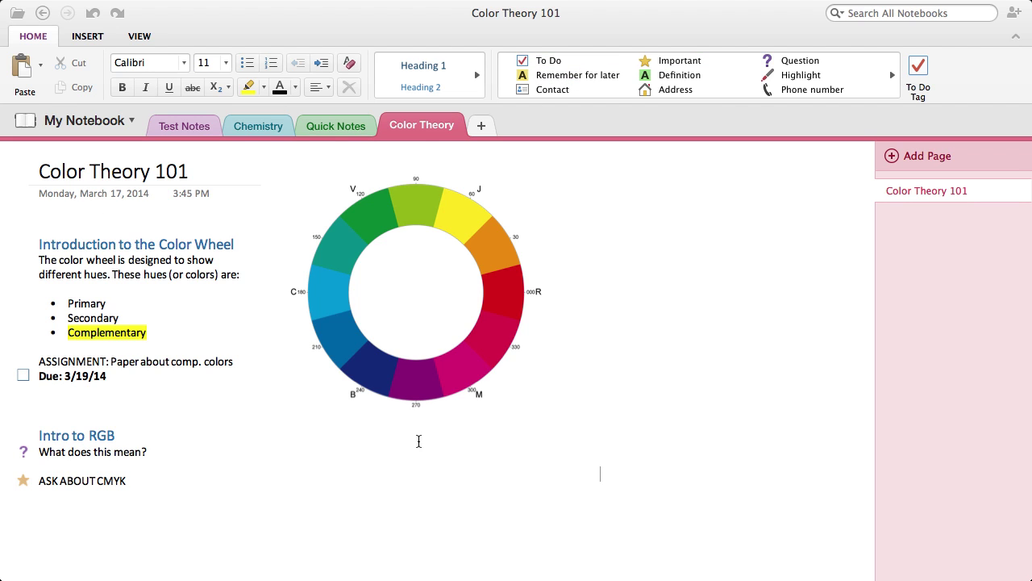
click(81, 39)
click(74, 67)
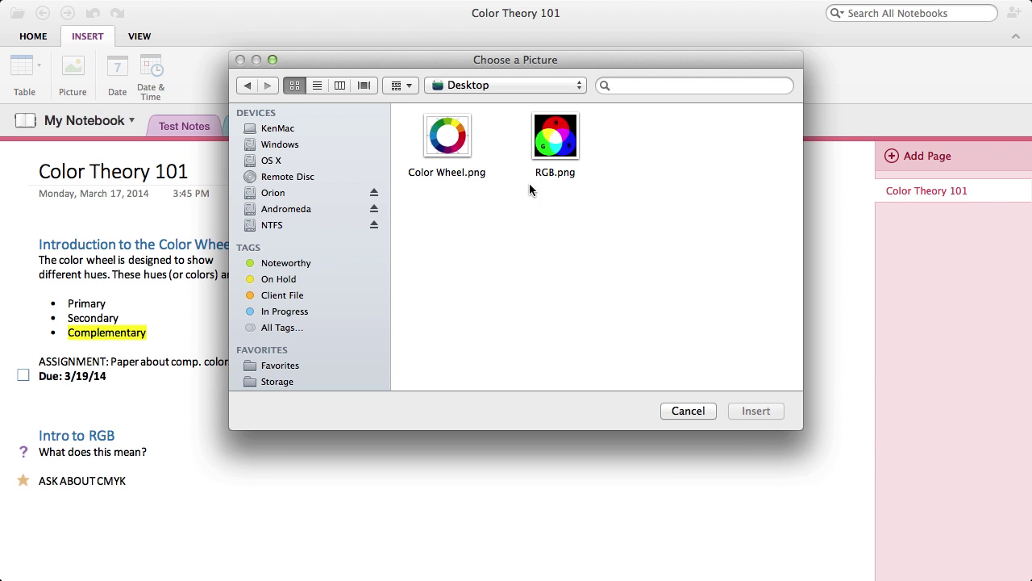
click(560, 135)
double_click(560, 134)
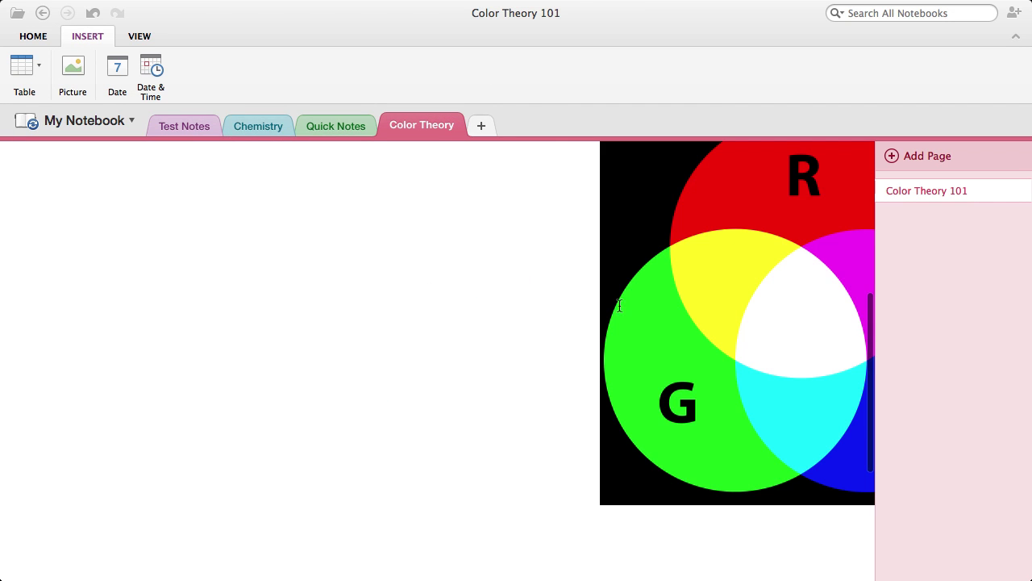
Shrink the RGB picture to about the color wheel's width and place it directly beneath the color wheel
drag(776, 247, 599, 267)
scroll(694, 246, up, 3)
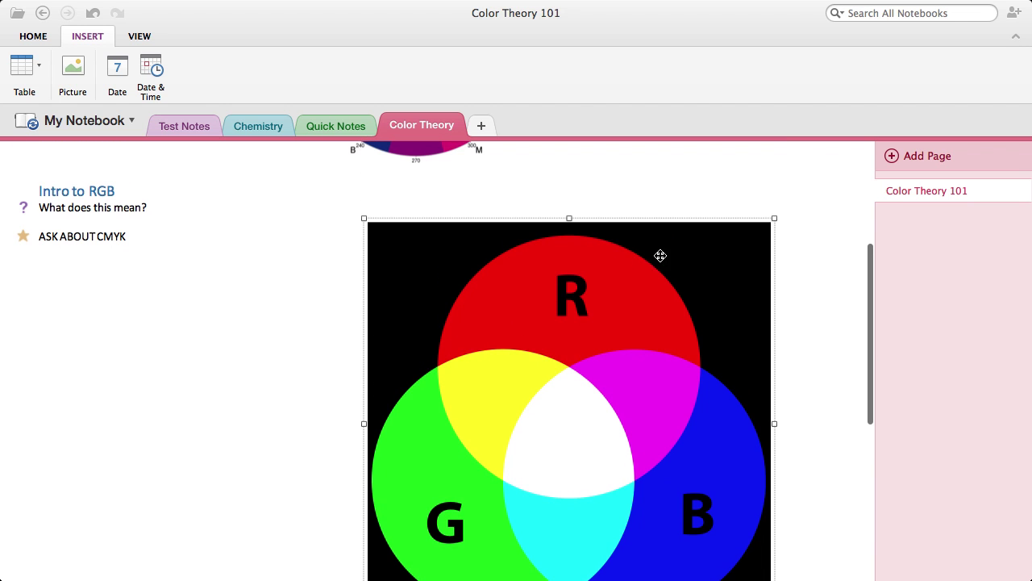
drag(769, 219, 583, 434)
drag(480, 449, 428, 237)
scroll(471, 254, up, 5)
drag(428, 460, 428, 438)
scroll(629, 331, down, 2)
scroll(629, 331, up, 3)
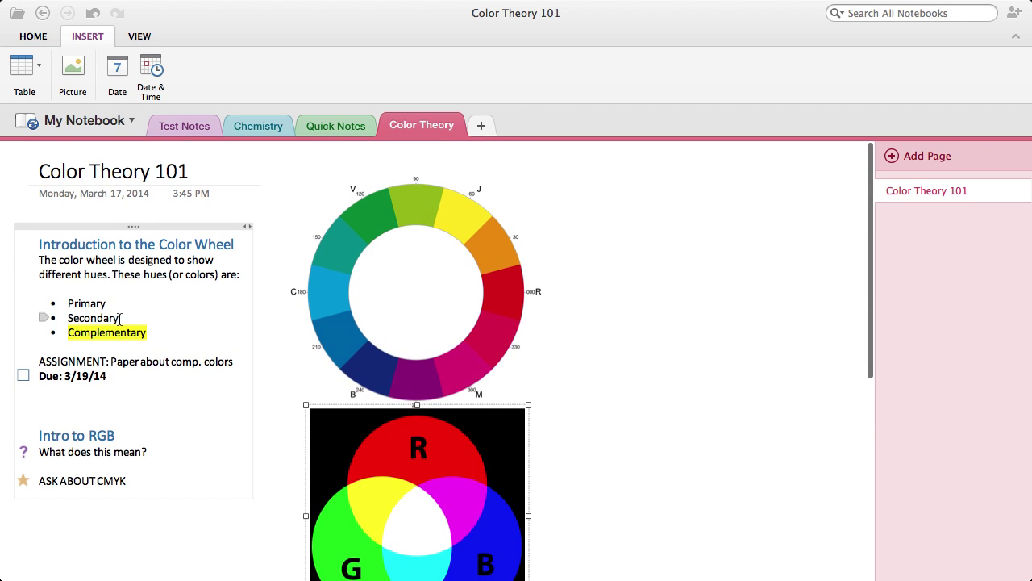
scroll(409, 323, down, 4)
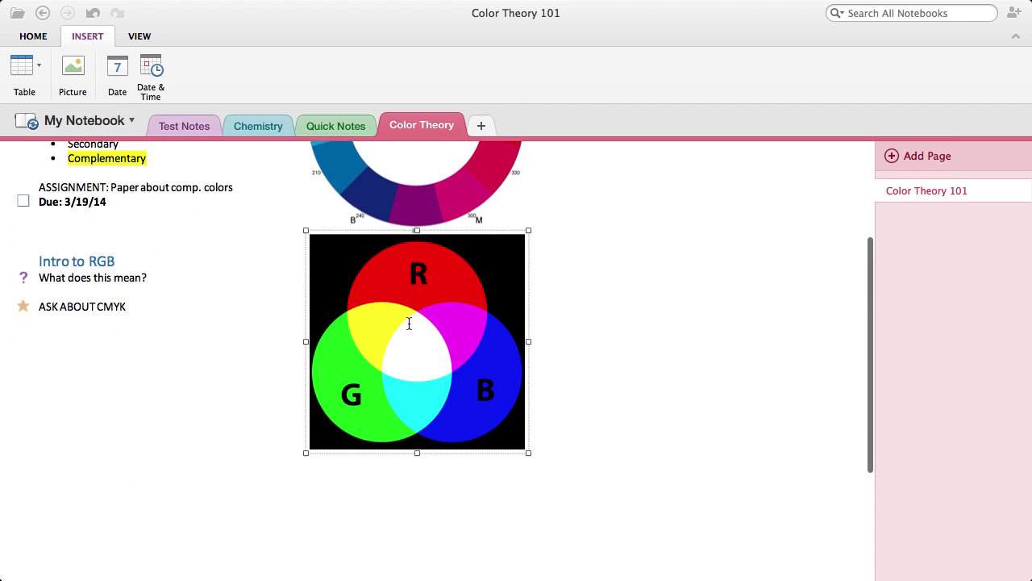
click(678, 233)
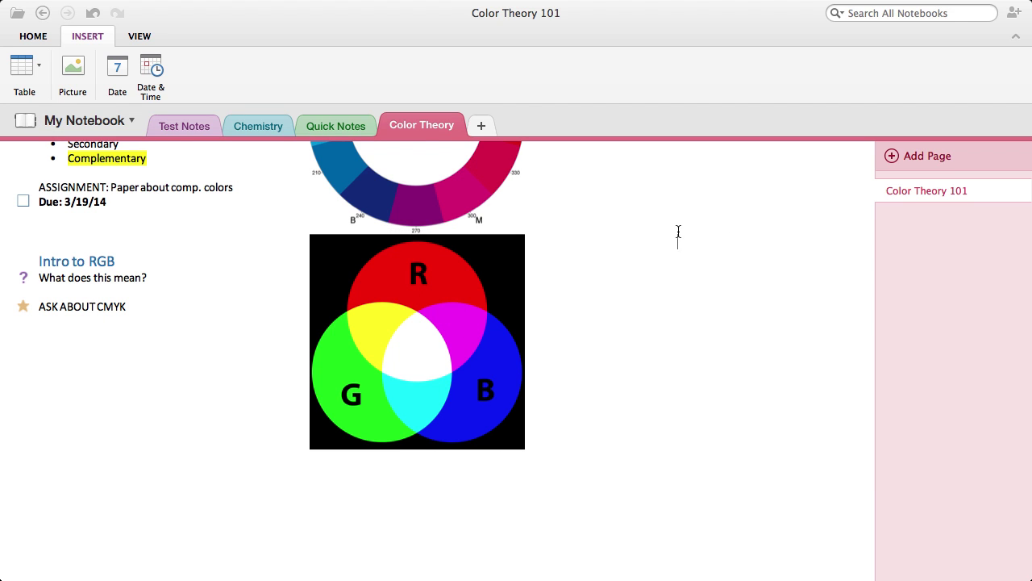
Examine the available fonts and font sizes for the page text
scroll(678, 230, up, 4)
scroll(677, 230, down, 2)
scroll(197, 357, up, 2)
click(33, 36)
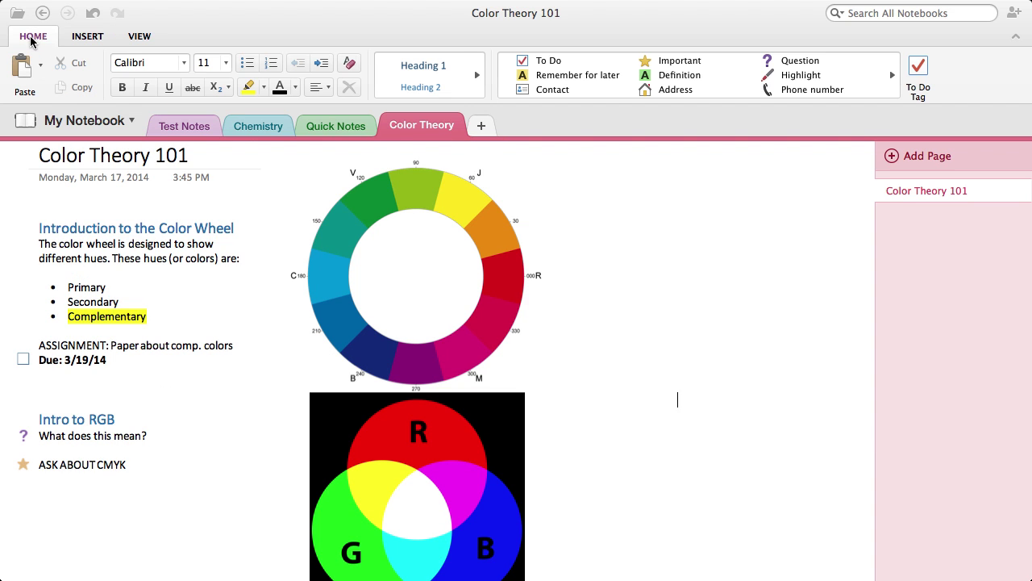
click(185, 64)
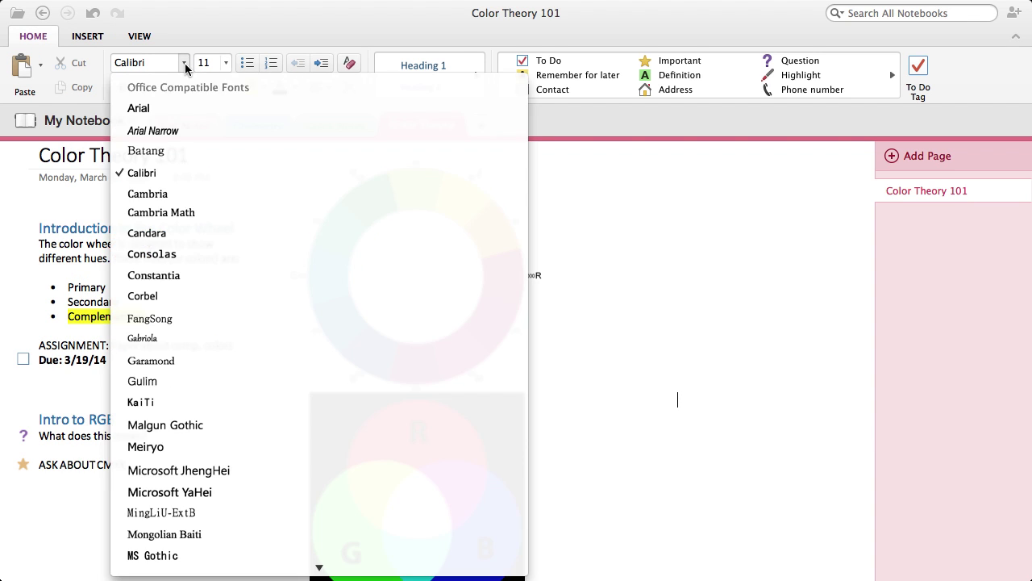
scroll(218, 143, down, 15)
scroll(203, 144, up, 15)
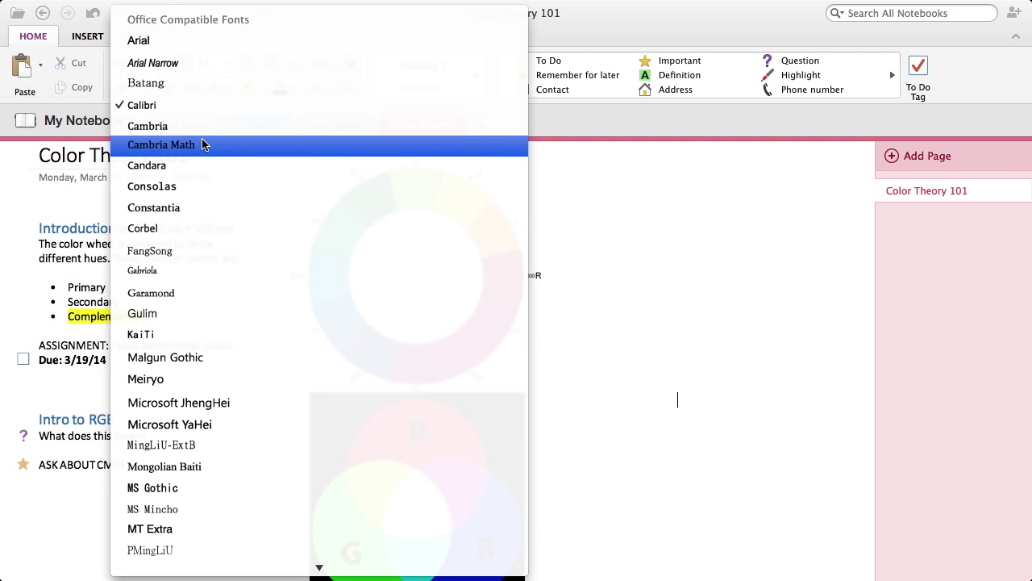
click(609, 39)
click(227, 64)
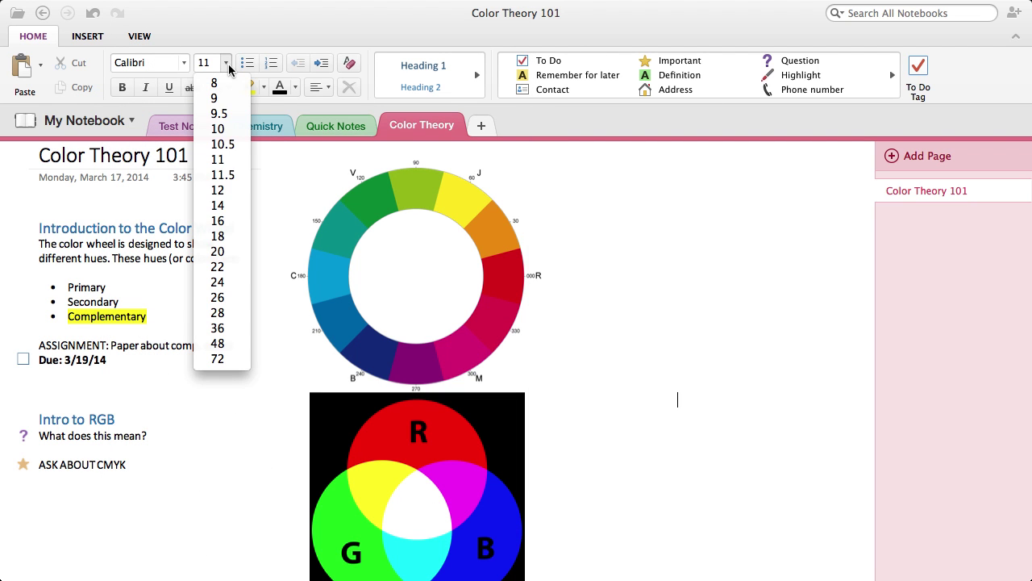
click(225, 64)
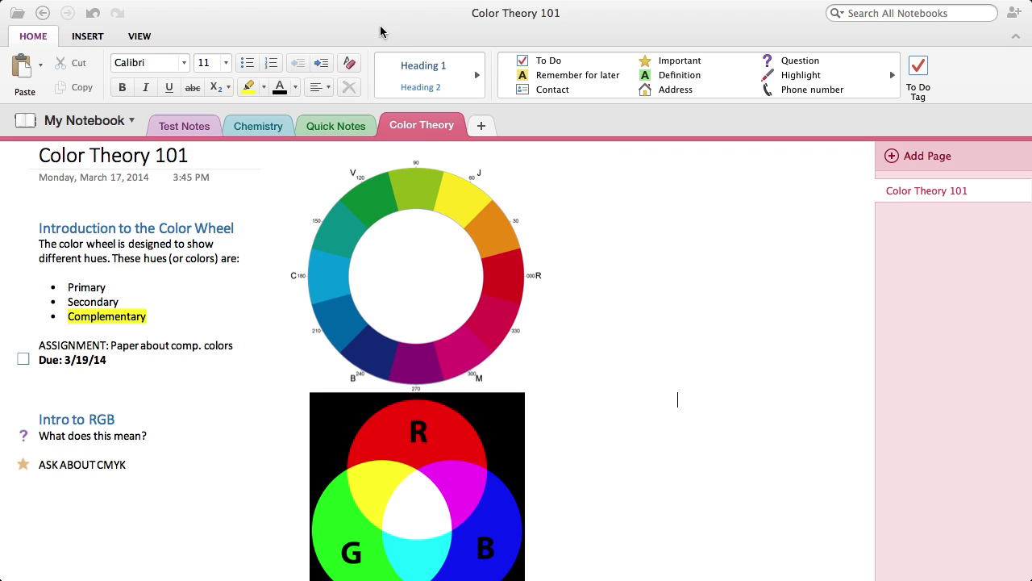
scroll(627, 371, up, 1)
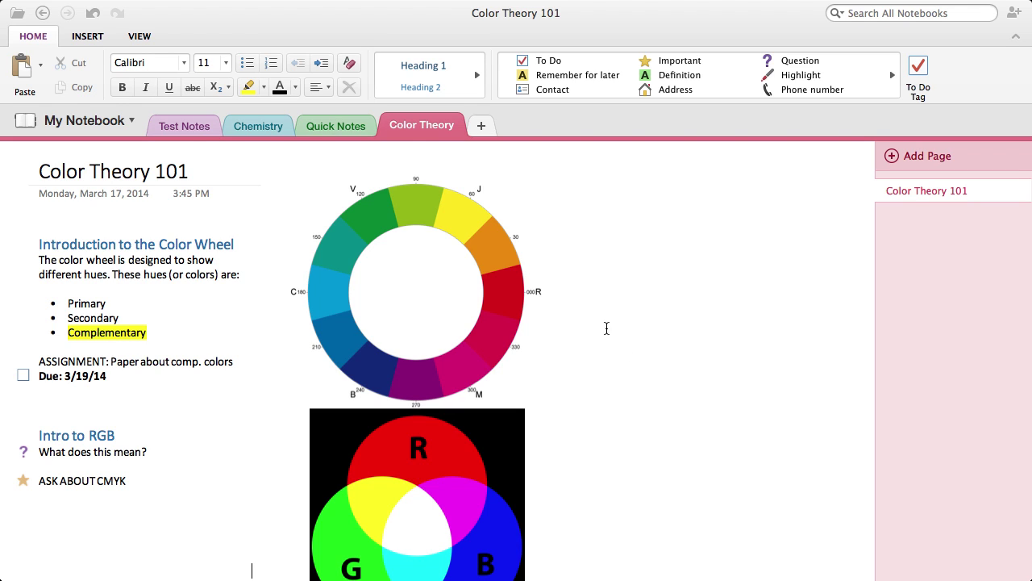
Sync all open notebooks and return to a blank area of the page
click(112, 7)
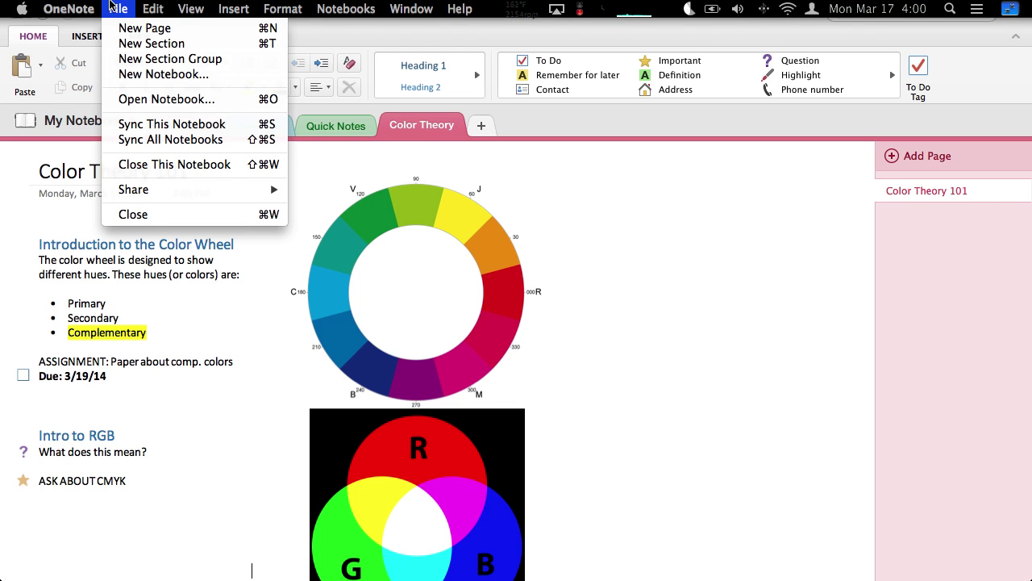
click(280, 133)
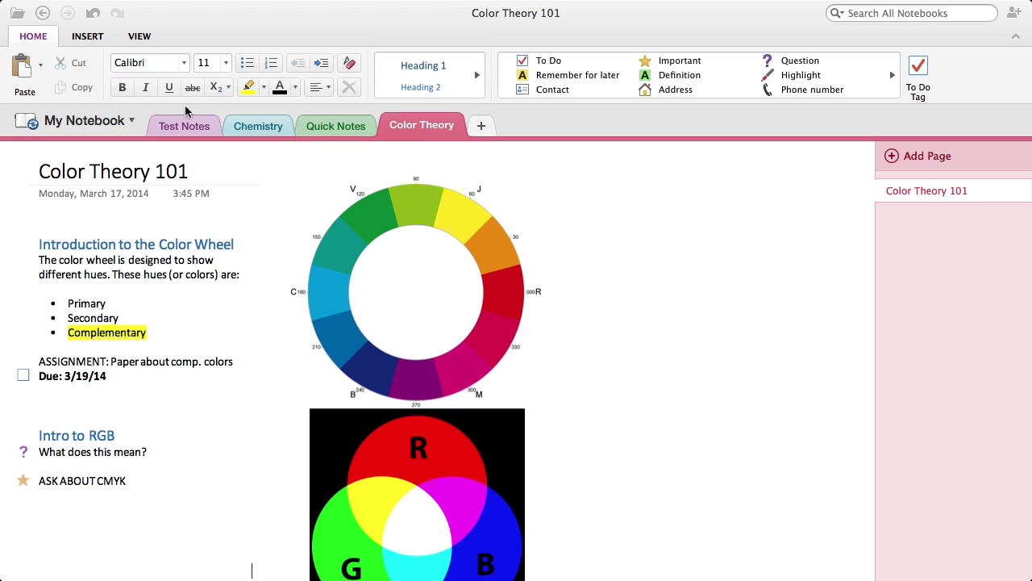
click(755, 222)
Get a View and Edit sharing link for My Notebook and copy it
click(1012, 15)
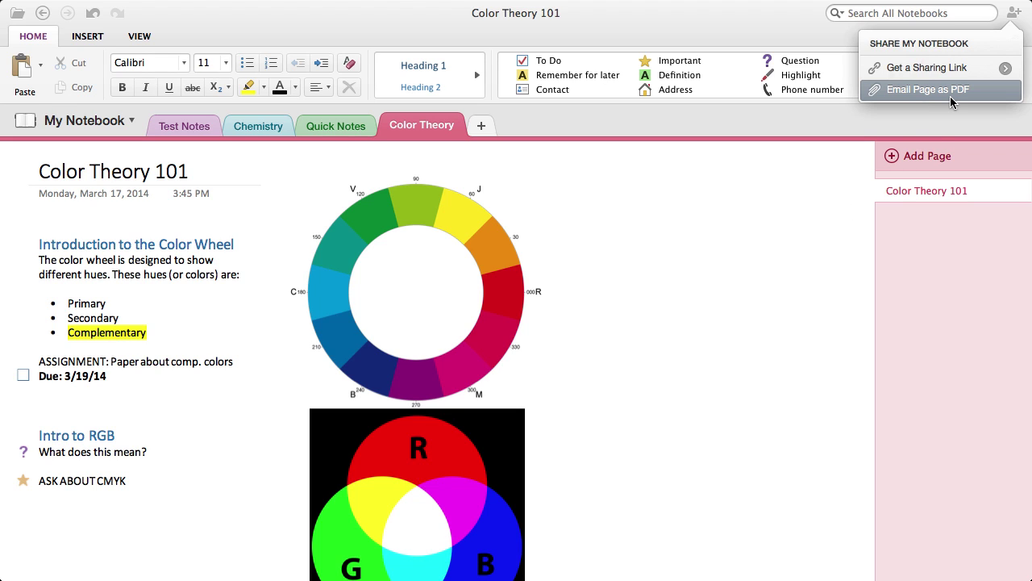
click(1005, 70)
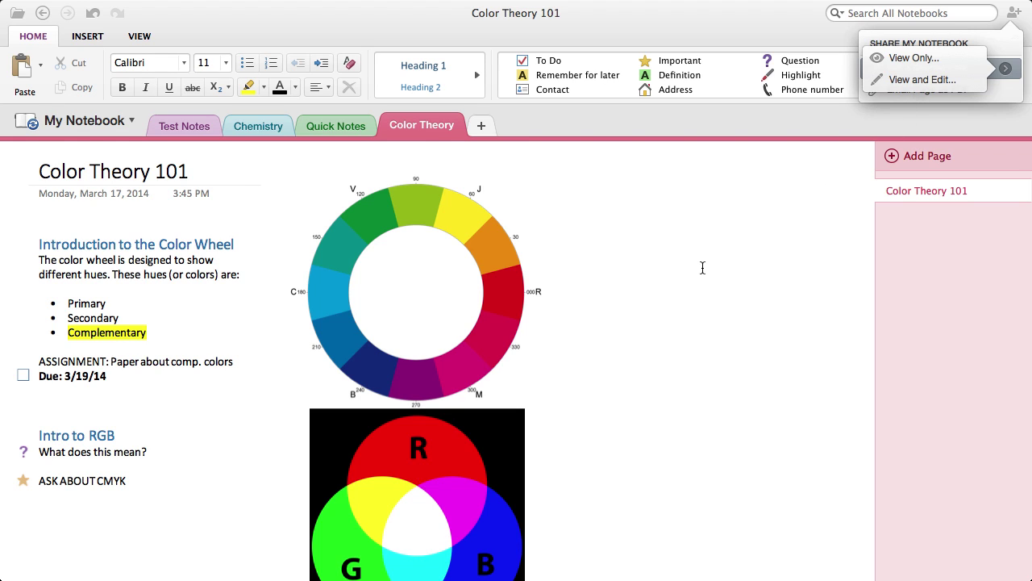
click(916, 81)
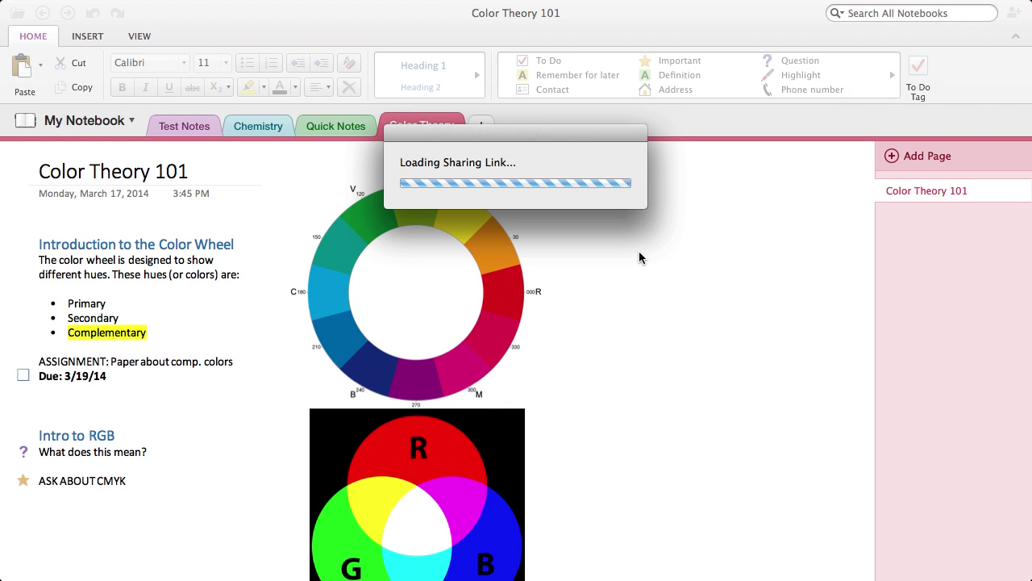
drag(412, 186, 700, 186)
click(507, 190)
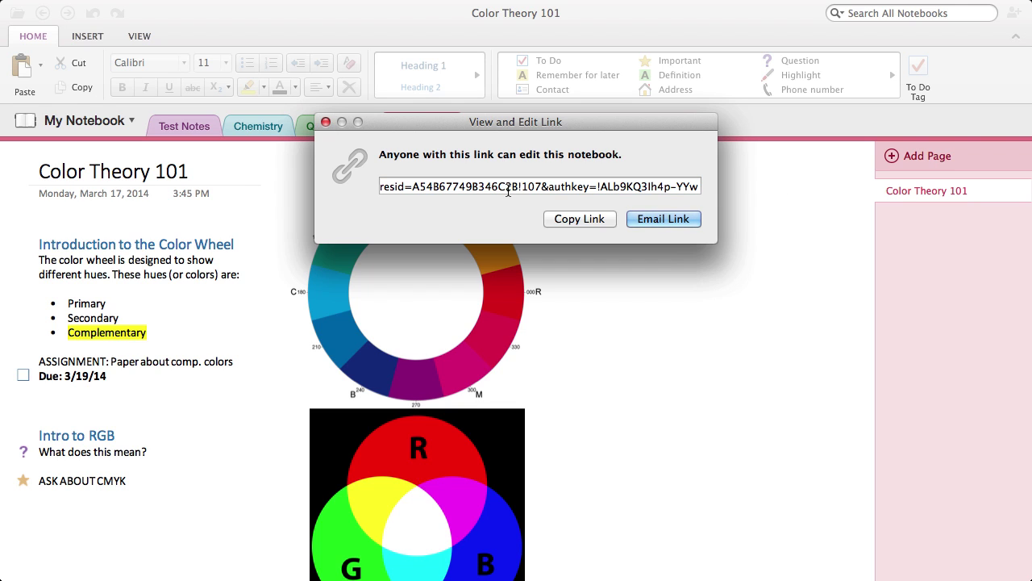
click(563, 221)
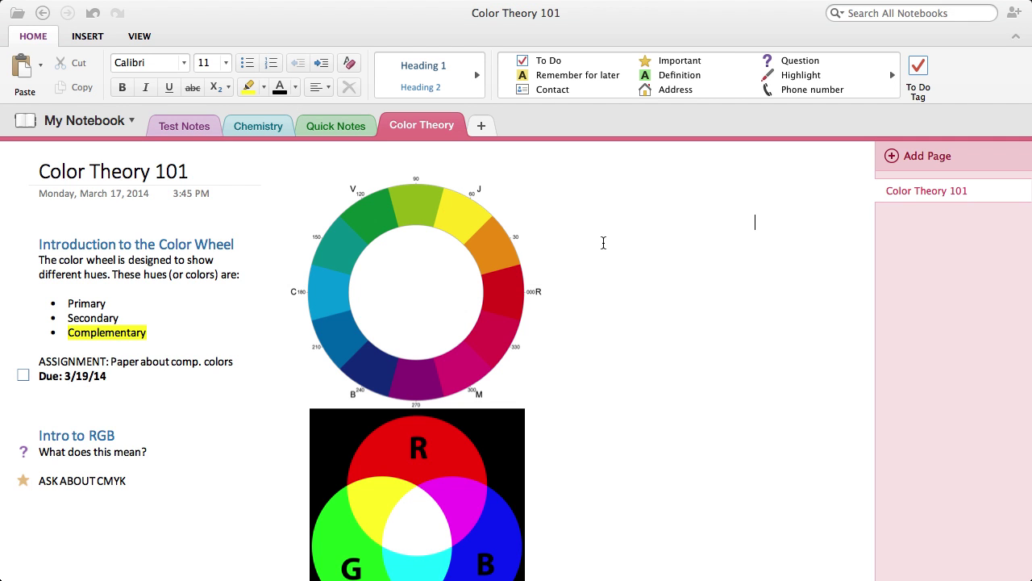
Switch to the desktop, launch Firefox and open the copied notebook sharing link in it
key(ctrl+Left)
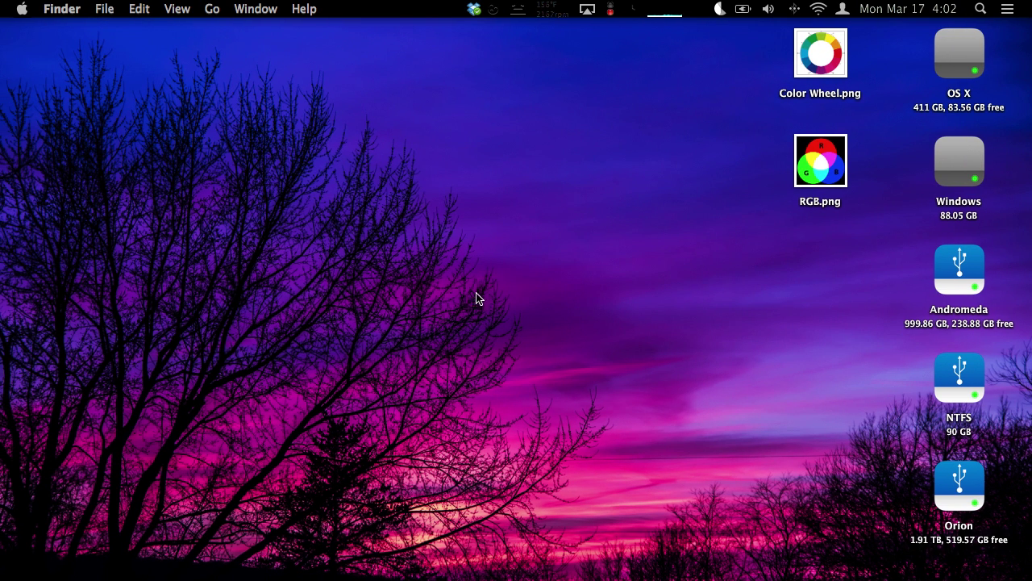
key(F4)
text(fire)
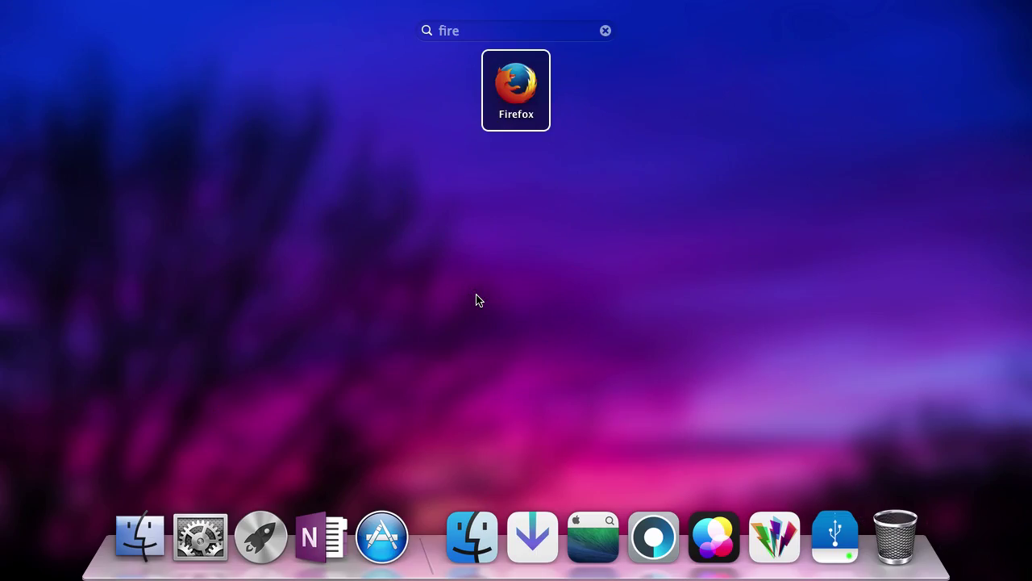
key(Return)
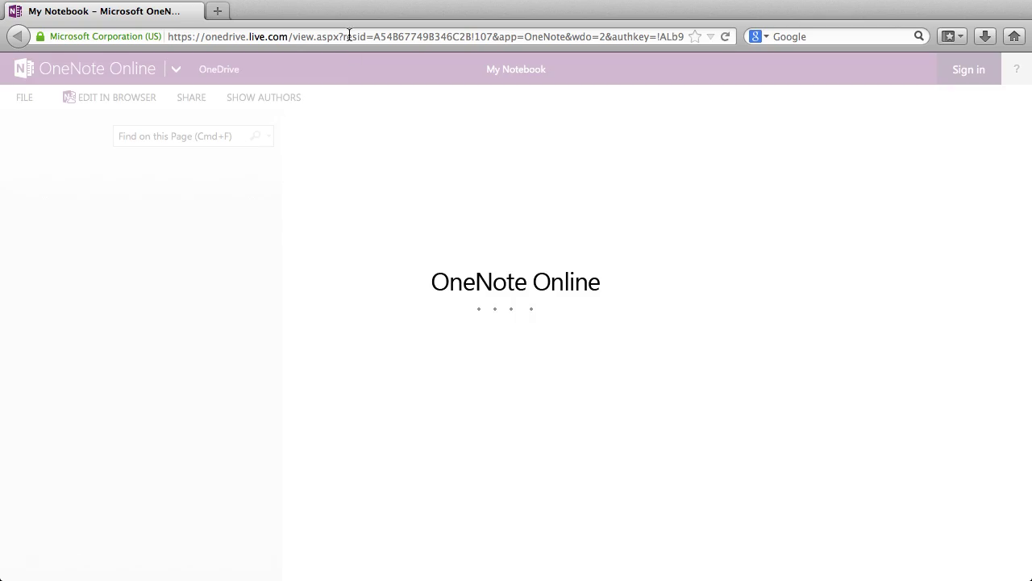
drag(346, 36, 473, 36)
click(384, 105)
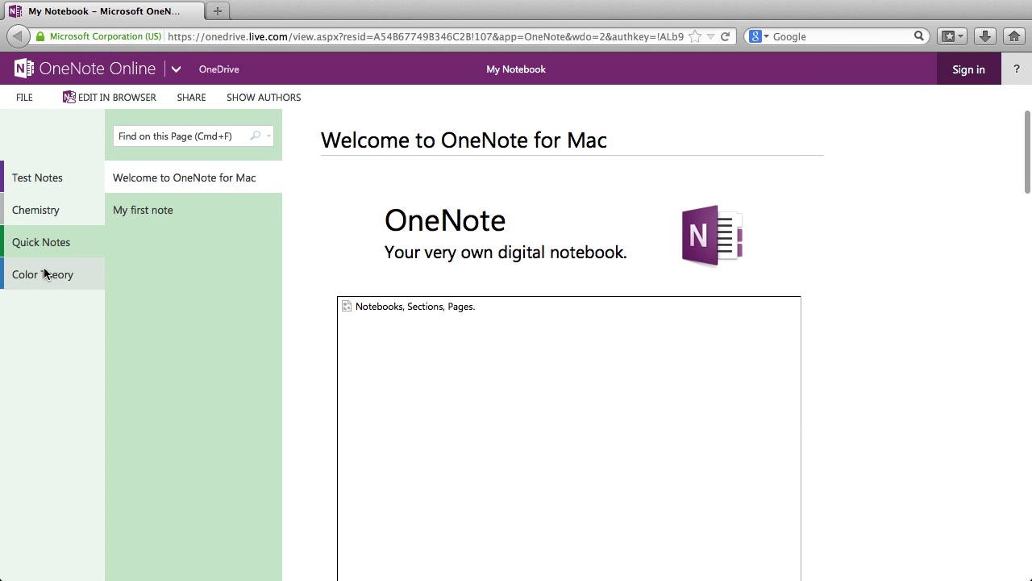
Open the Color Theory section of the shared notebook and start editing it in the browser
scroll(404, 266, down, 15)
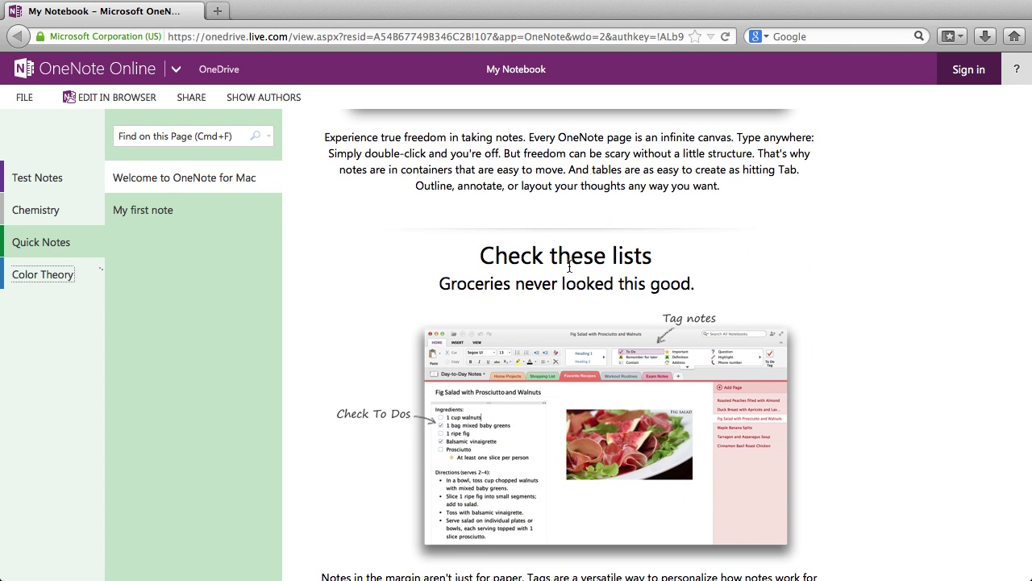
click(23, 274)
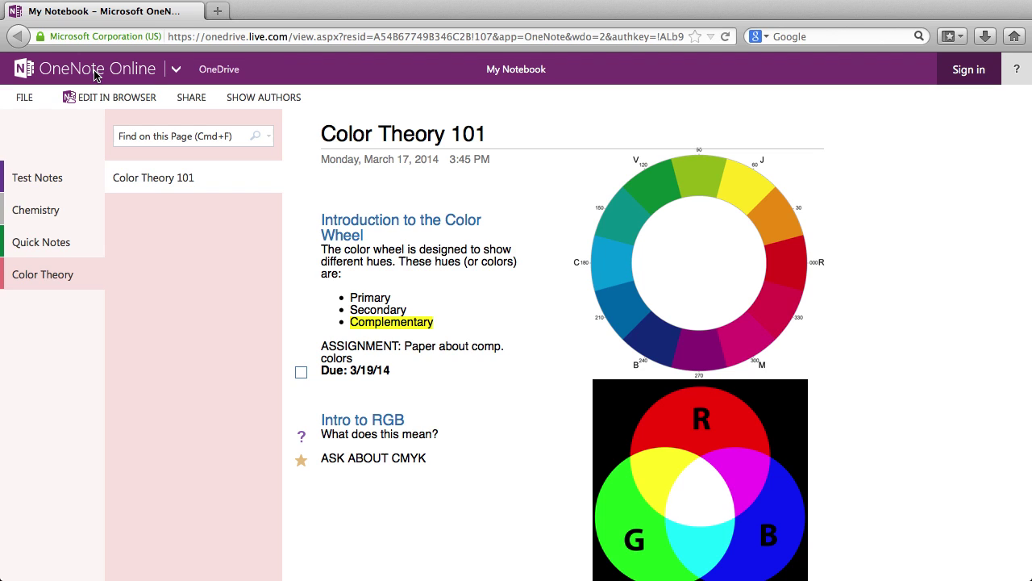
click(101, 98)
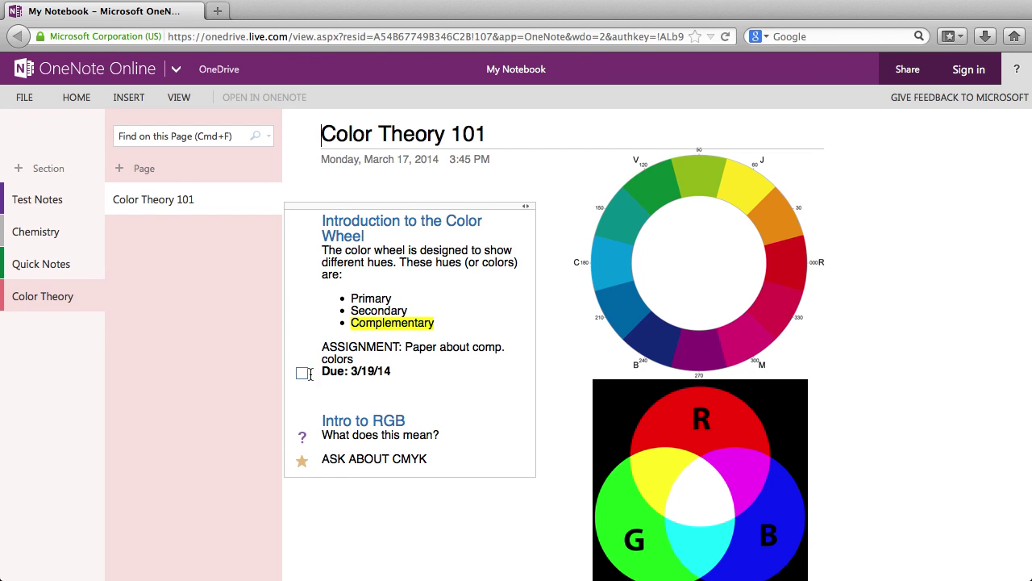
Select the color wheel picture in the online notebook, inspect its picture formatting options and deselect it
click(655, 292)
click(256, 97)
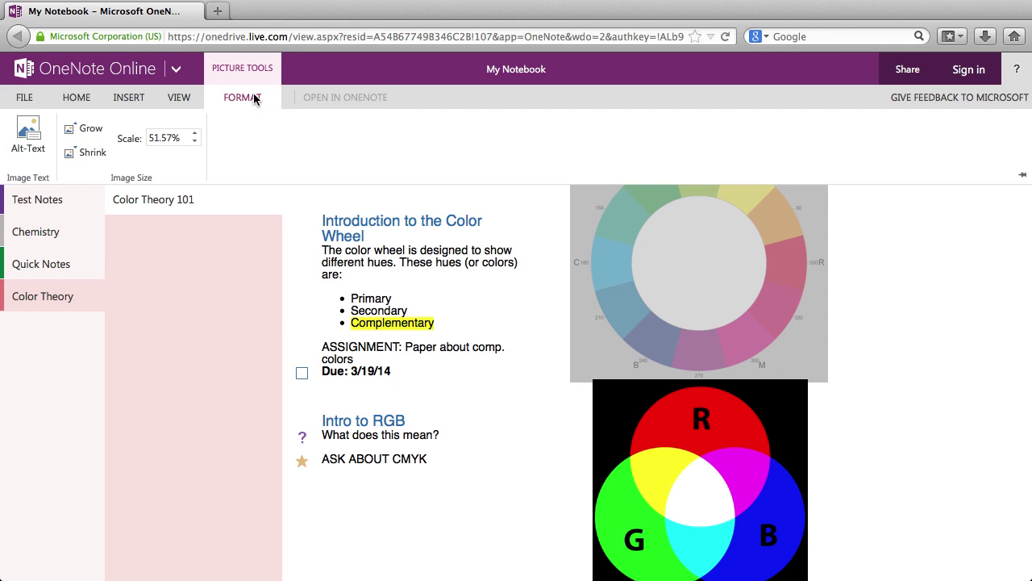
click(950, 278)
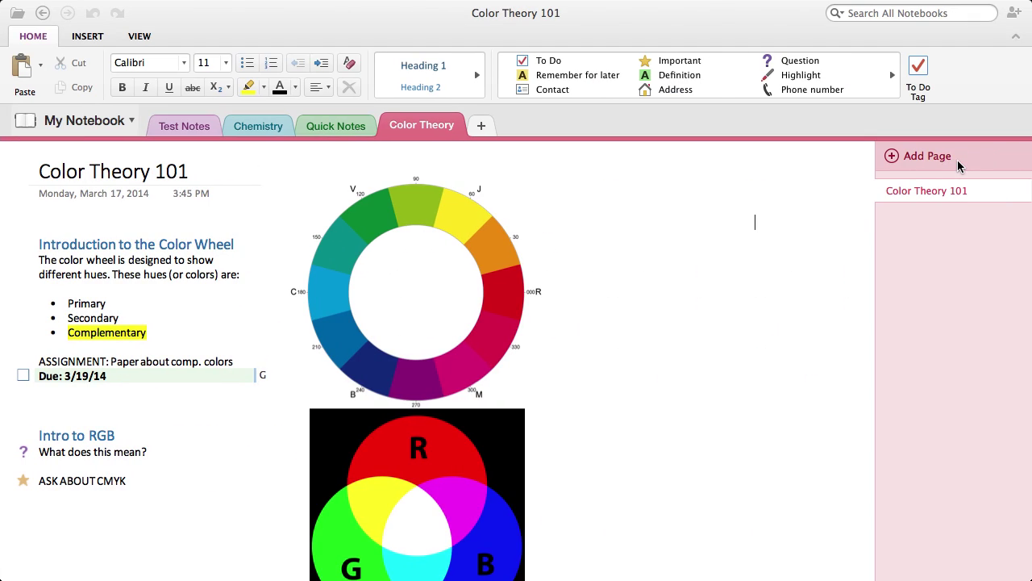
Back in OneNote for Mac, check who last modified the due date line and when
click(261, 379)
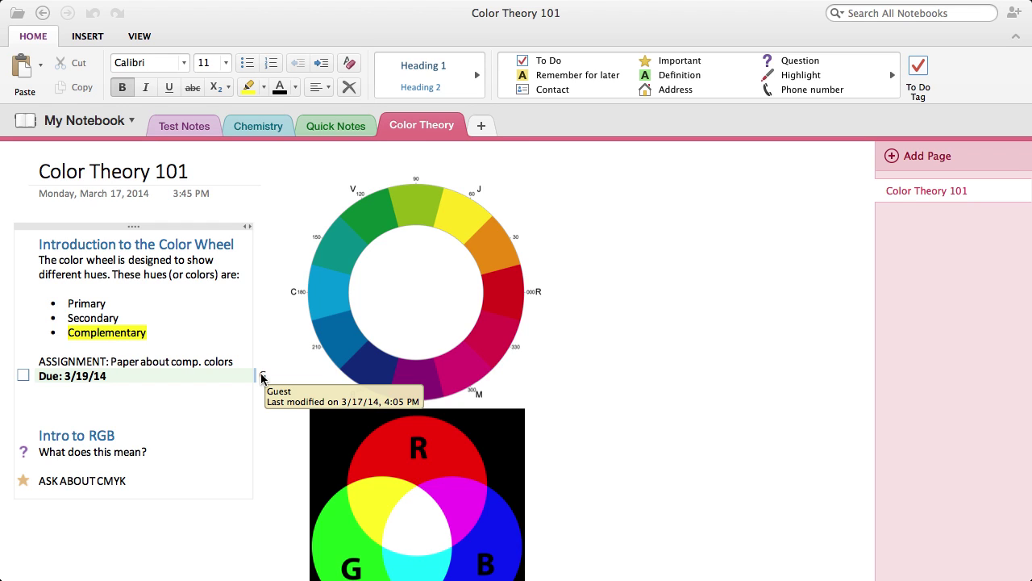
key(Down)
key(Down)
key(Down)
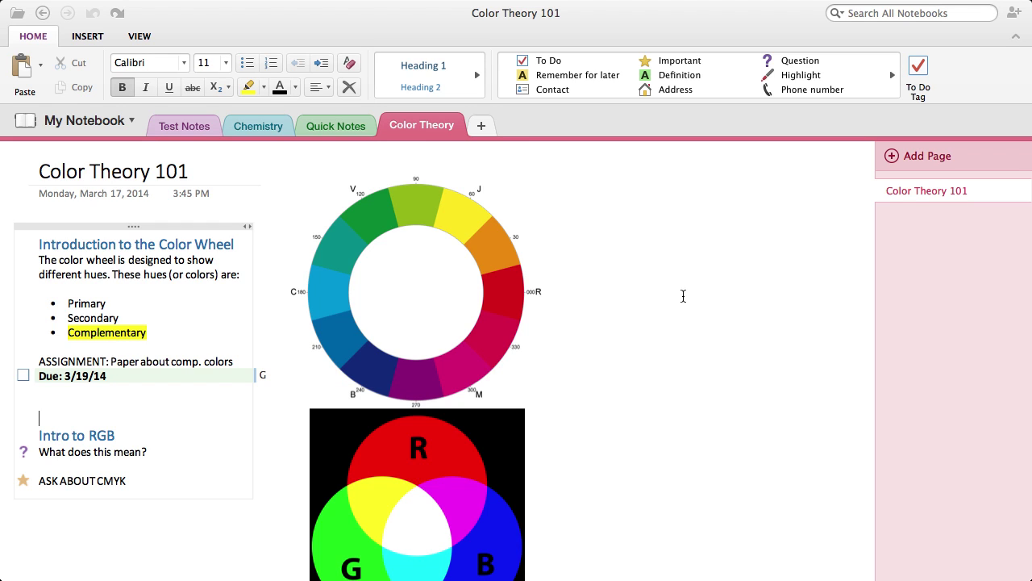
Show OneNote's version information and switch to its App Store page
click(56, 9)
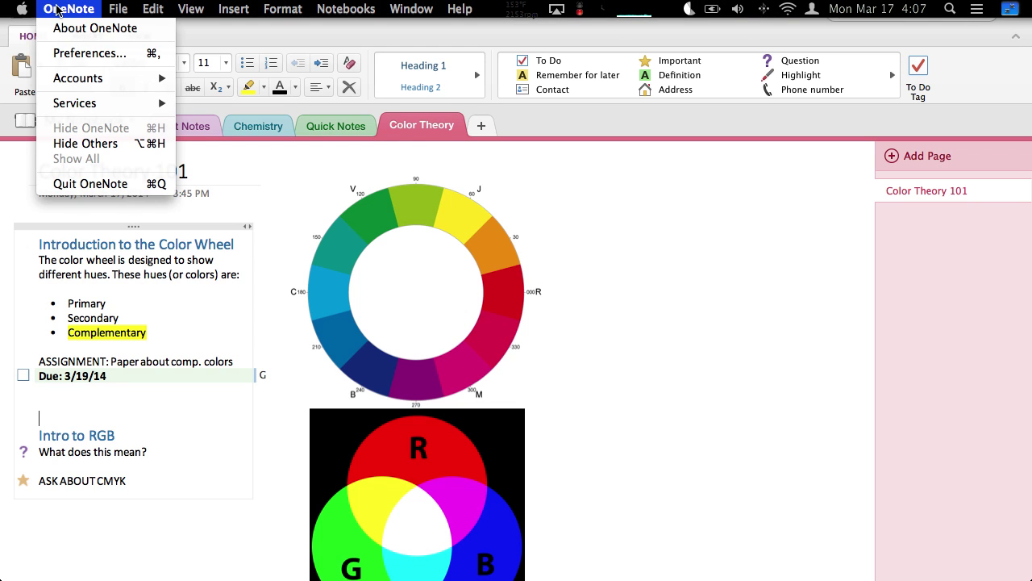
click(95, 29)
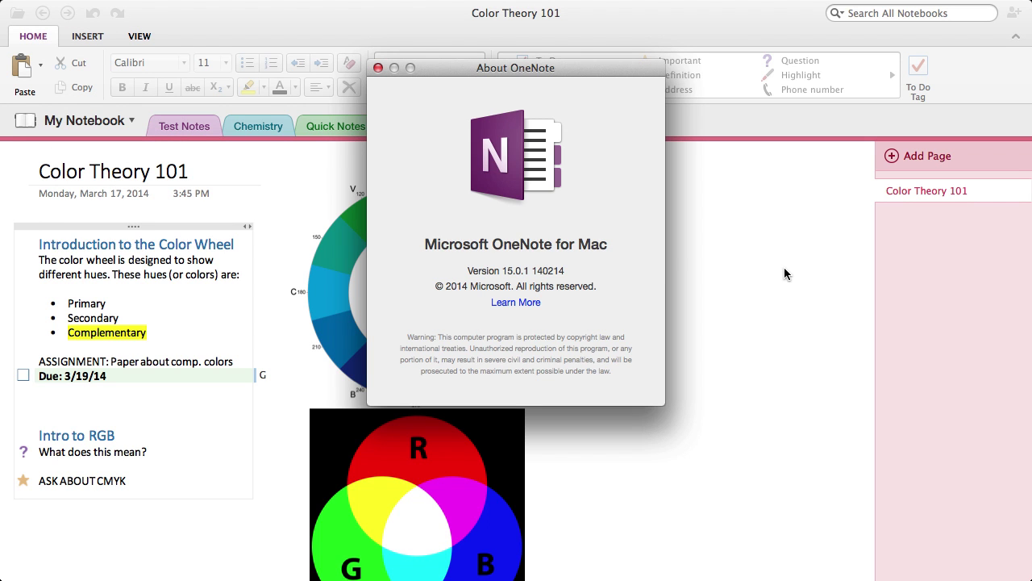
key(ctrl+Right)
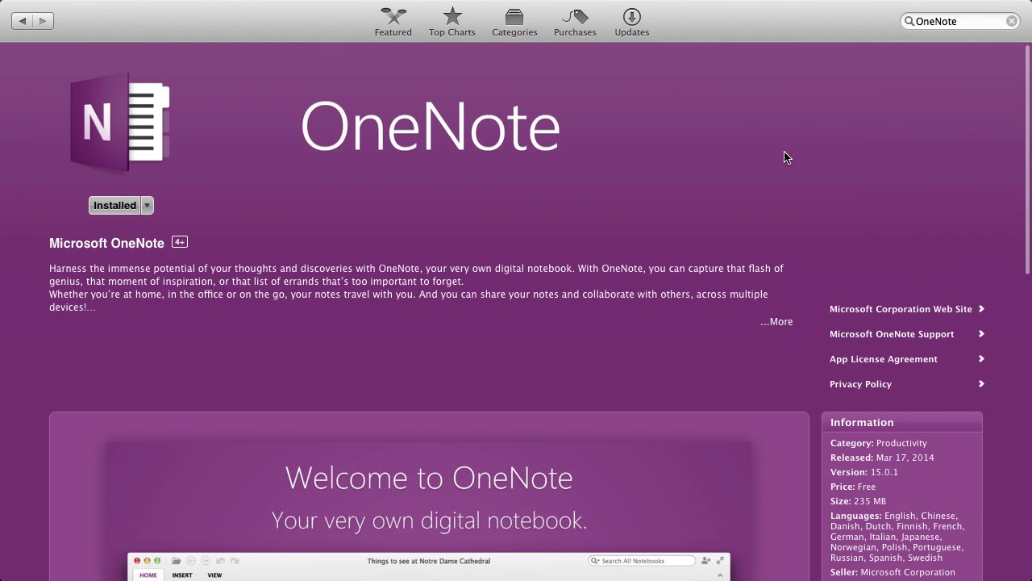